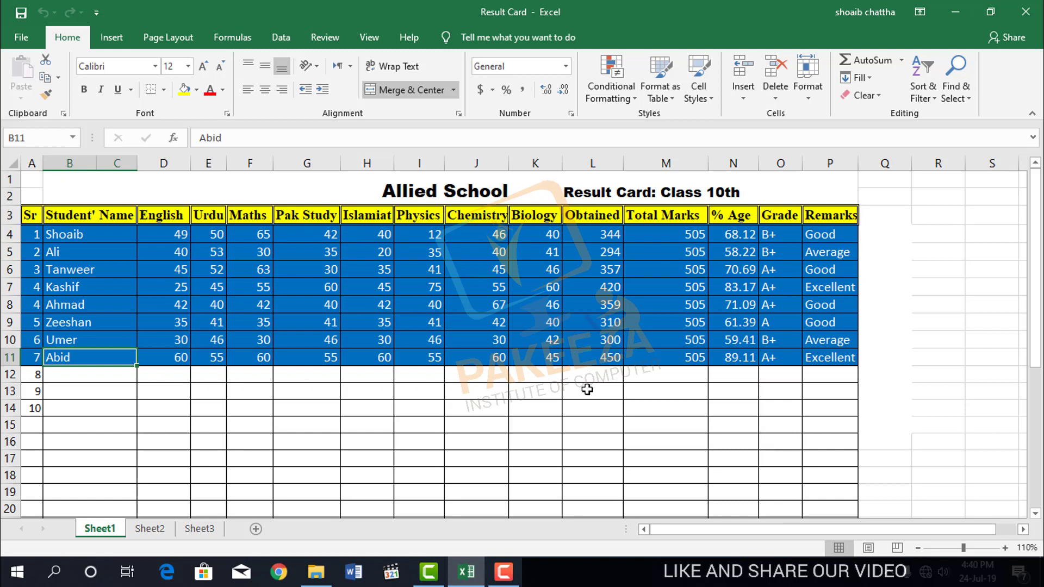
{"action": "left_click", "coordinate": [587, 390]}
{"action": "left_click", "coordinate": [581, 378]}
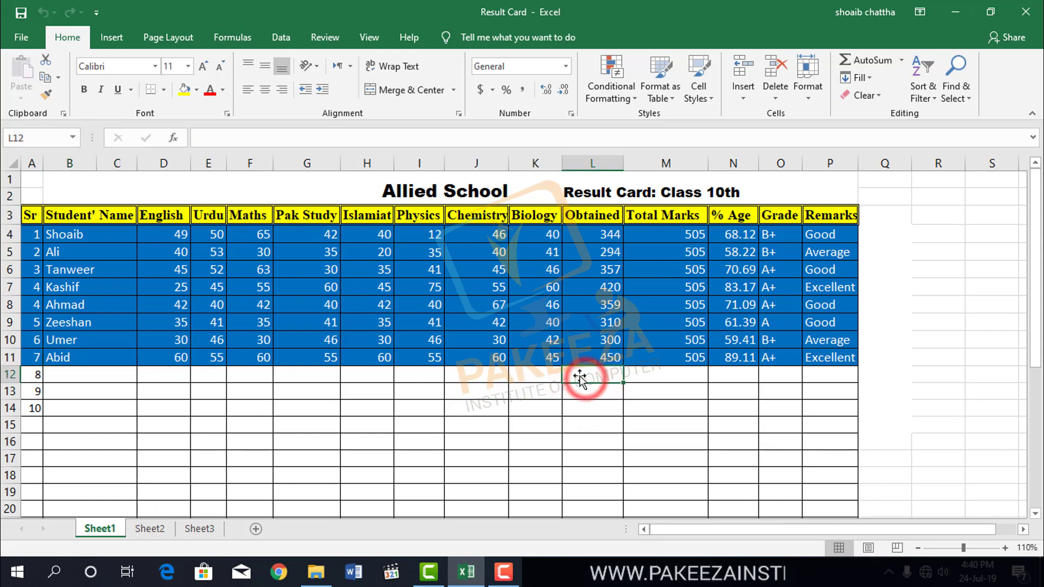
{"action": "left_click", "coordinate": [744, 101]}
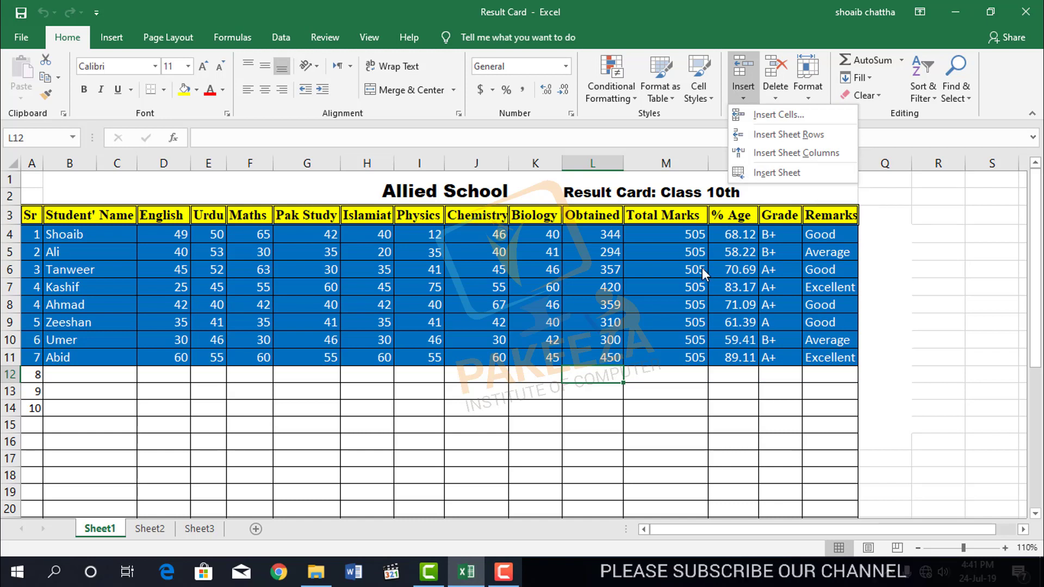
{"action": "left_click", "coordinate": [503, 571]}
{"action": "left_click", "coordinate": [959, 490]}
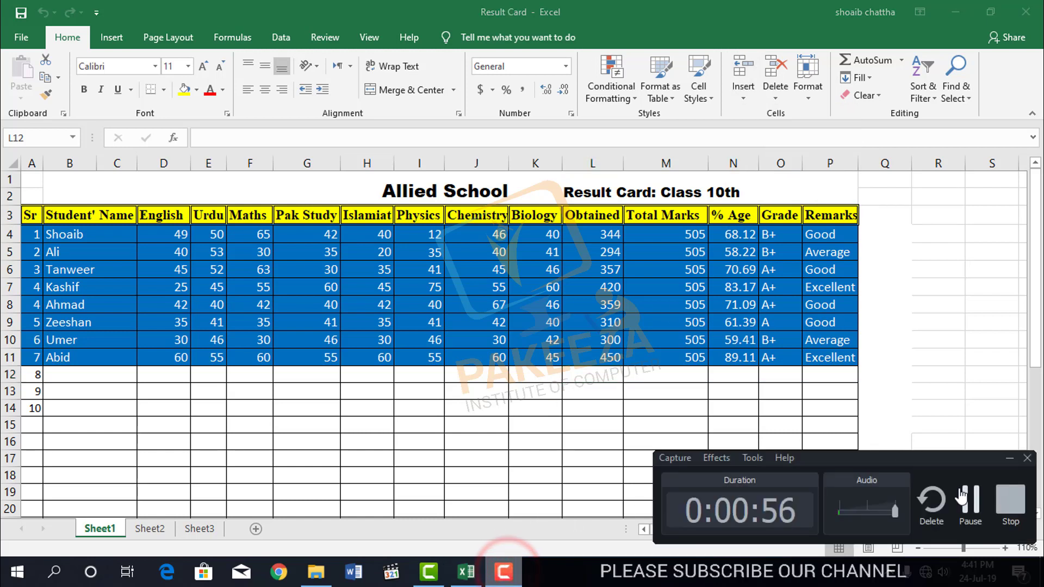
{"action": "left_click", "coordinate": [741, 98]}
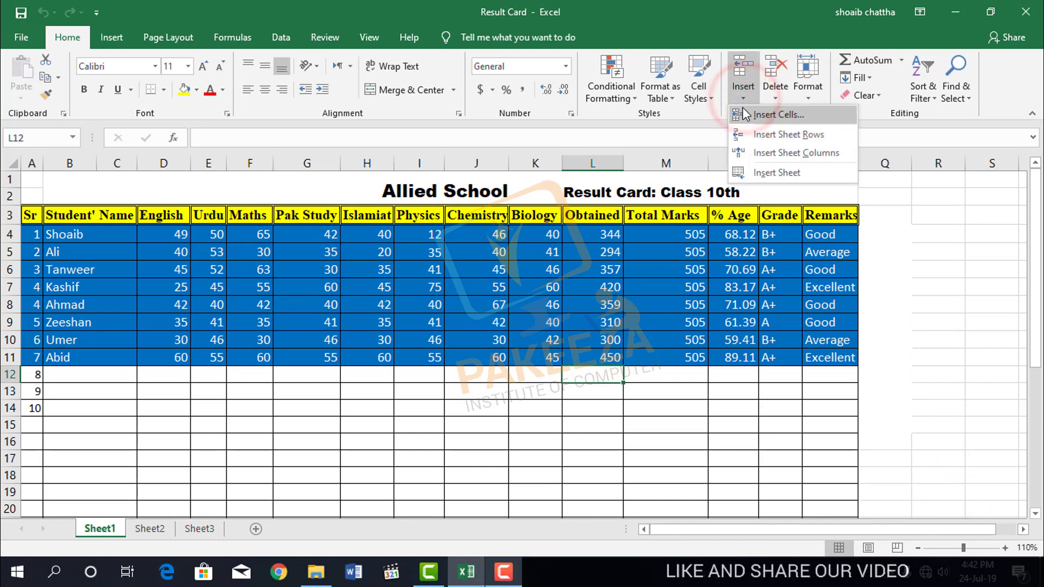
{"action": "left_click", "coordinate": [633, 395]}
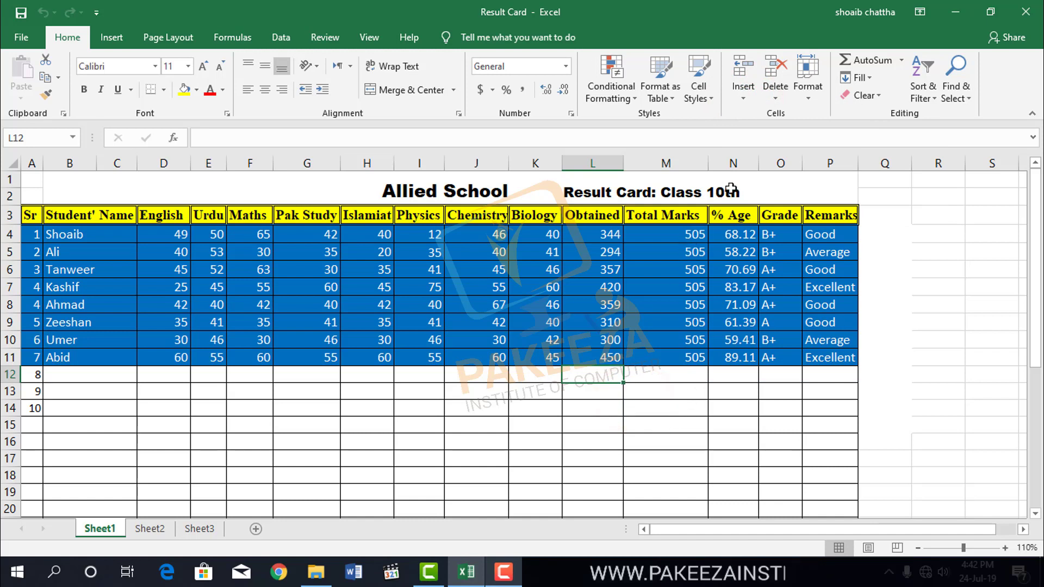
{"action": "left_click", "coordinate": [745, 99]}
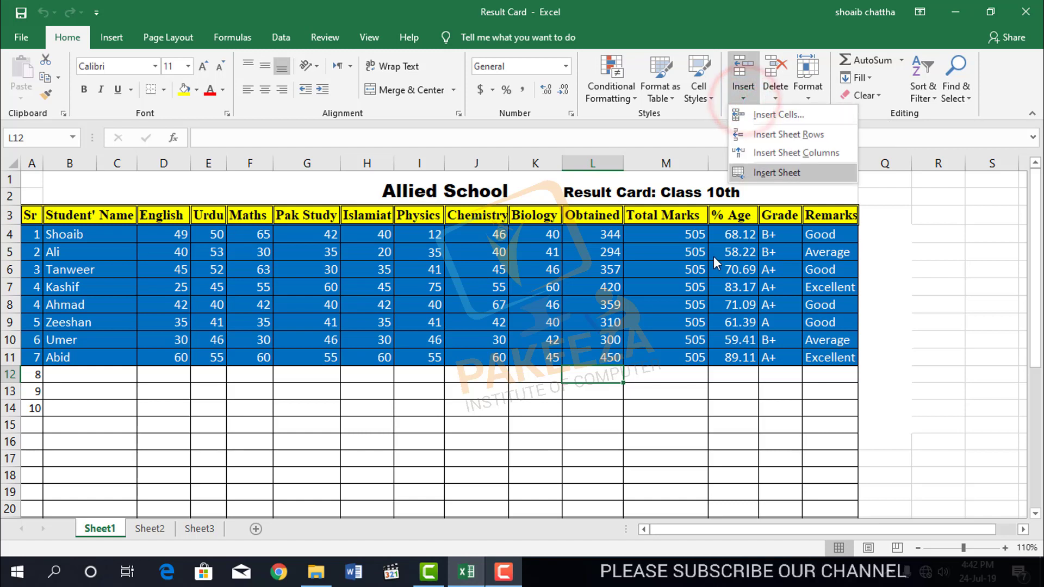
{"action": "left_click", "coordinate": [658, 393]}
{"action": "left_click", "coordinate": [654, 391]}
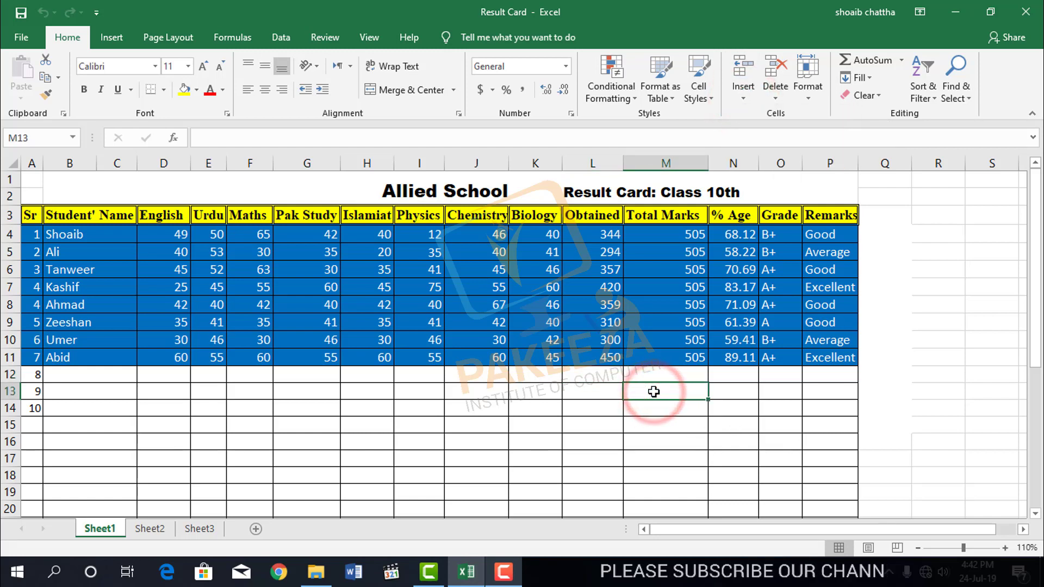
Step: Insert a blank cell at Q3, beside the Remarks header, with the Shift cells right option
{"action": "left_click", "coordinate": [874, 221]}
{"action": "left_click", "coordinate": [743, 97]}
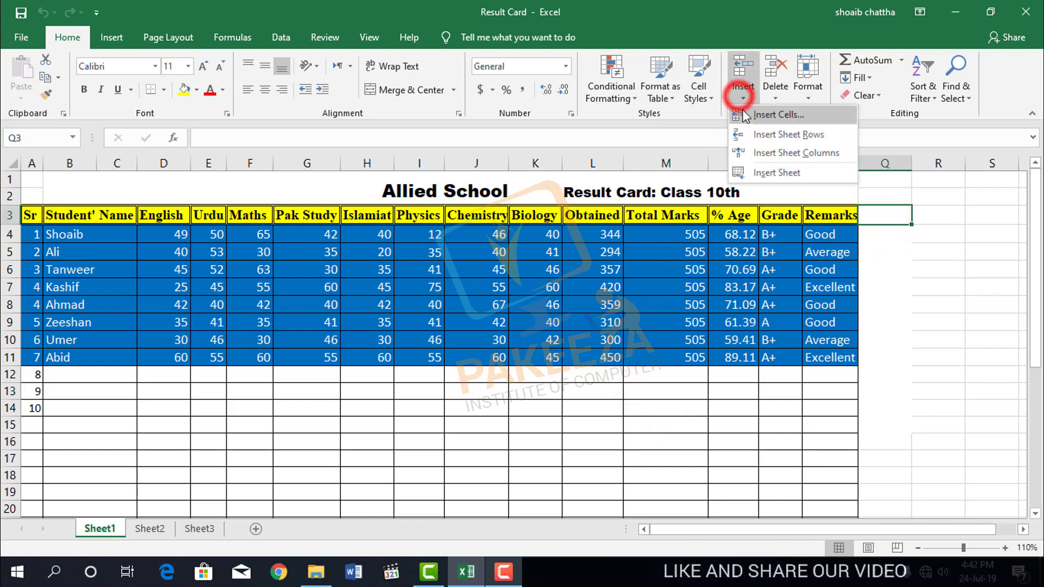
{"action": "left_click", "coordinate": [778, 114]}
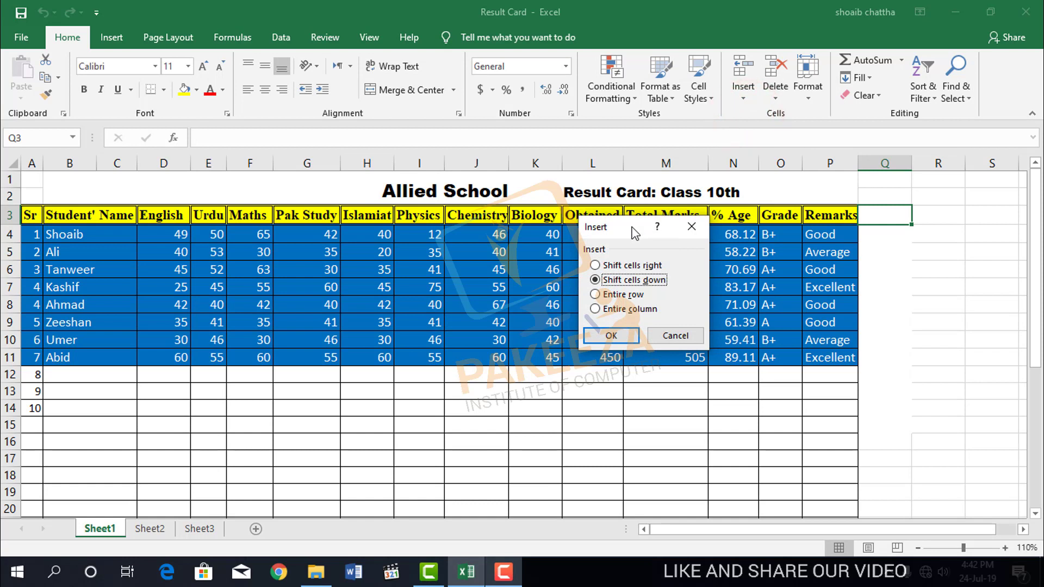
{"action": "left_click_drag", "start_coordinate": [631, 228], "coordinate": [525, 246]}
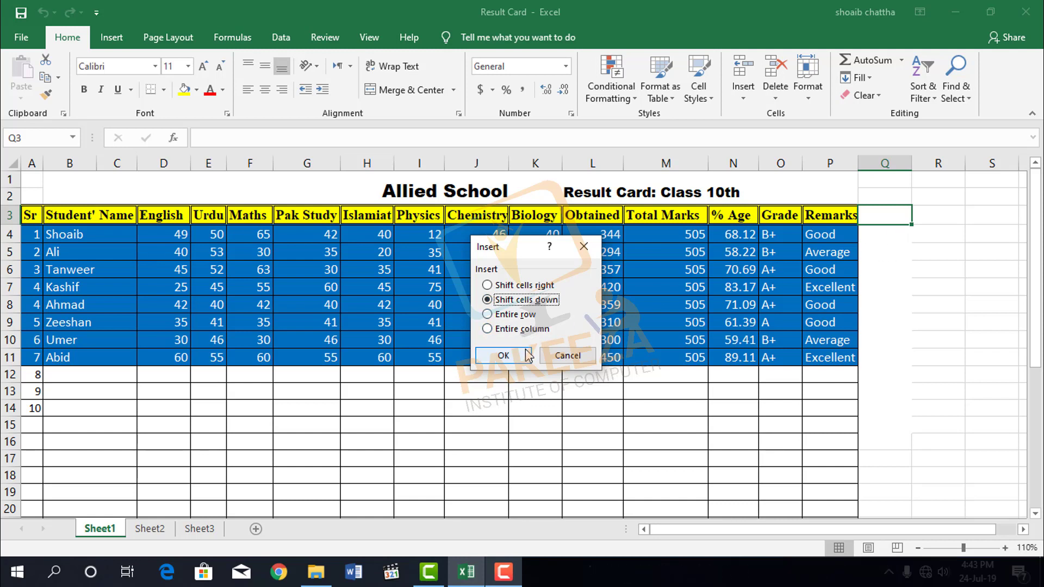
{"action": "left_click", "coordinate": [488, 285]}
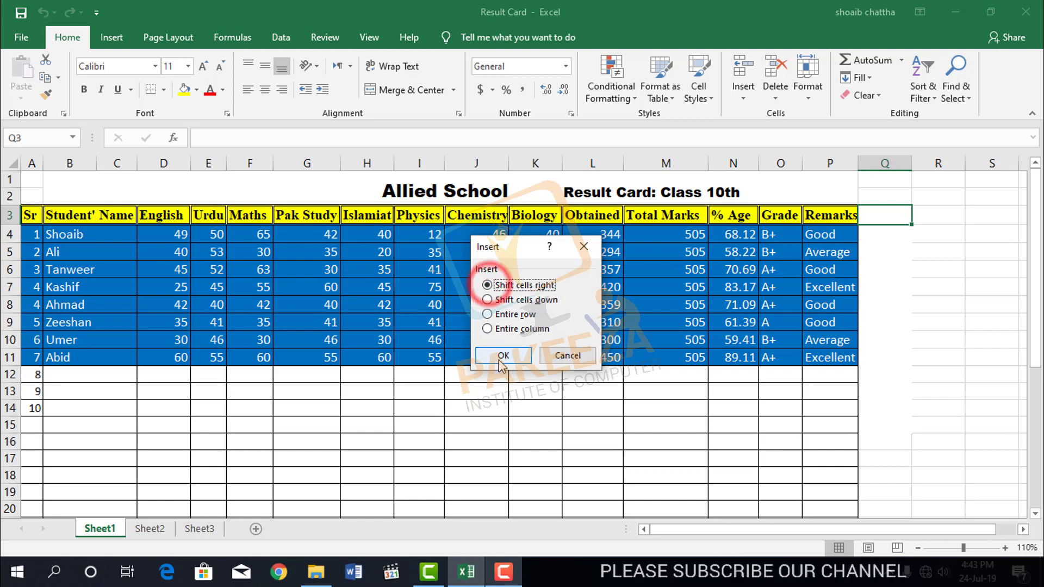
{"action": "left_click", "coordinate": [498, 355]}
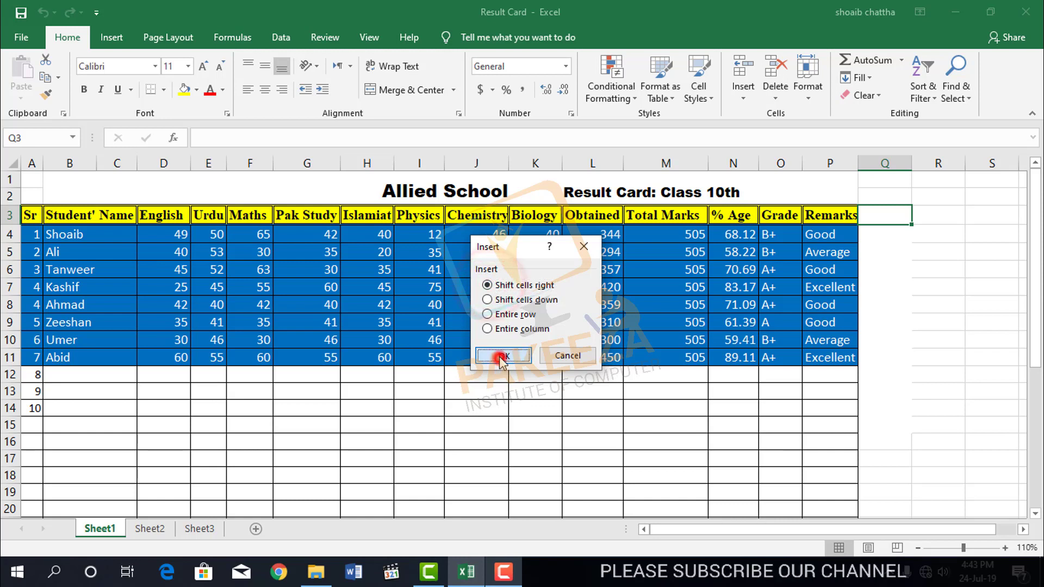
{"action": "left_click", "coordinate": [884, 234]}
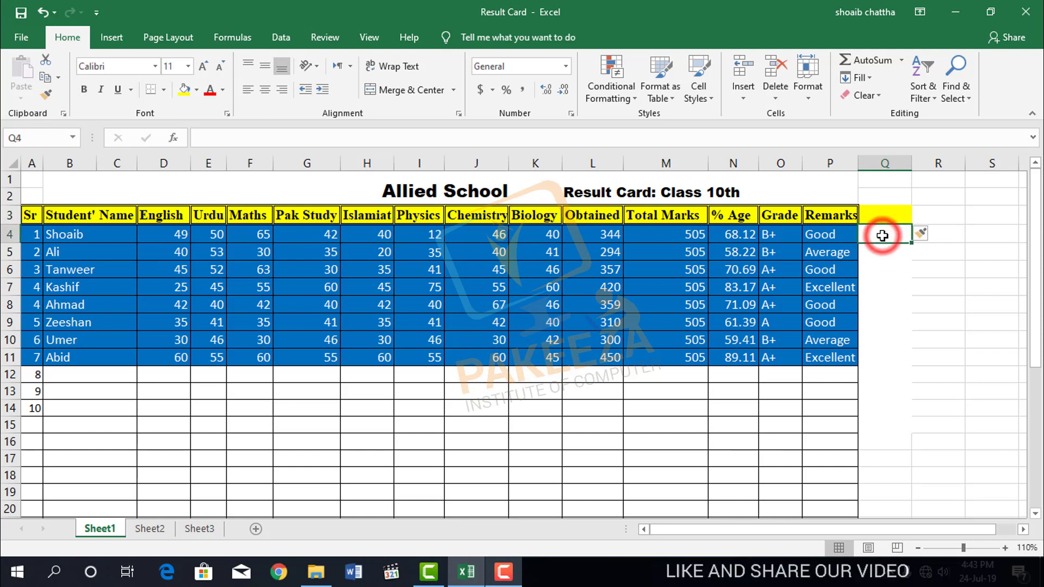
{"action": "left_click", "coordinate": [893, 267]}
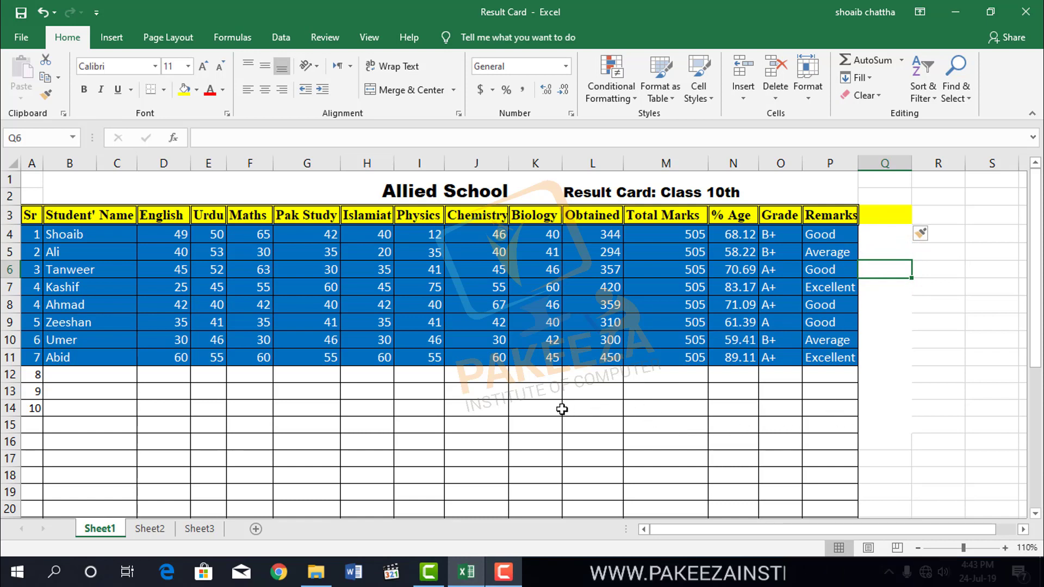
Step: Enter 1111111 in cell K14 and 112 in cell L14
{"action": "left_click", "coordinate": [536, 411]}
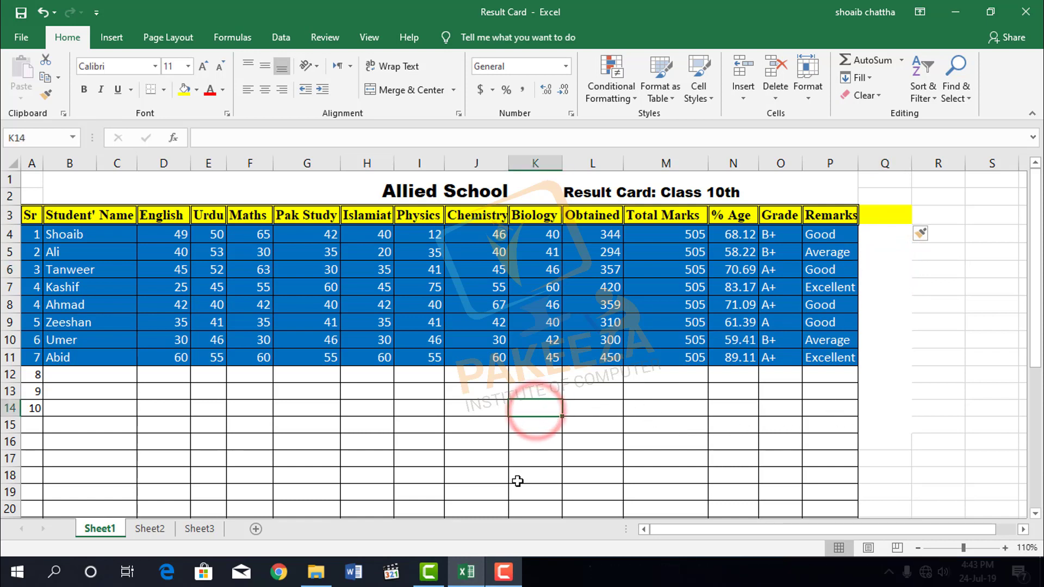
{"action": "type", "text": "1111111"}
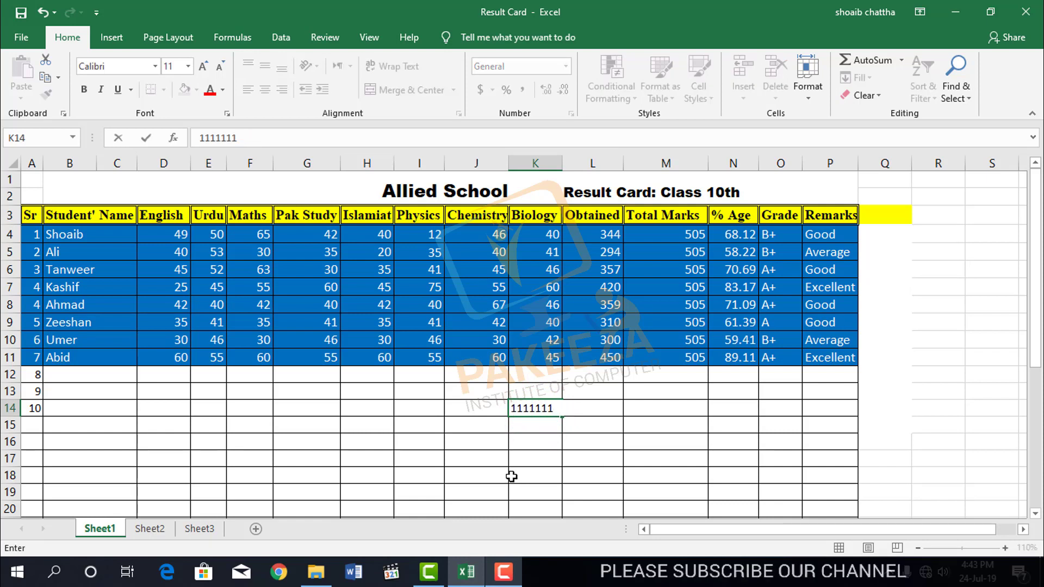
{"action": "key", "text": "Tab"}
{"action": "type", "text": "112"}
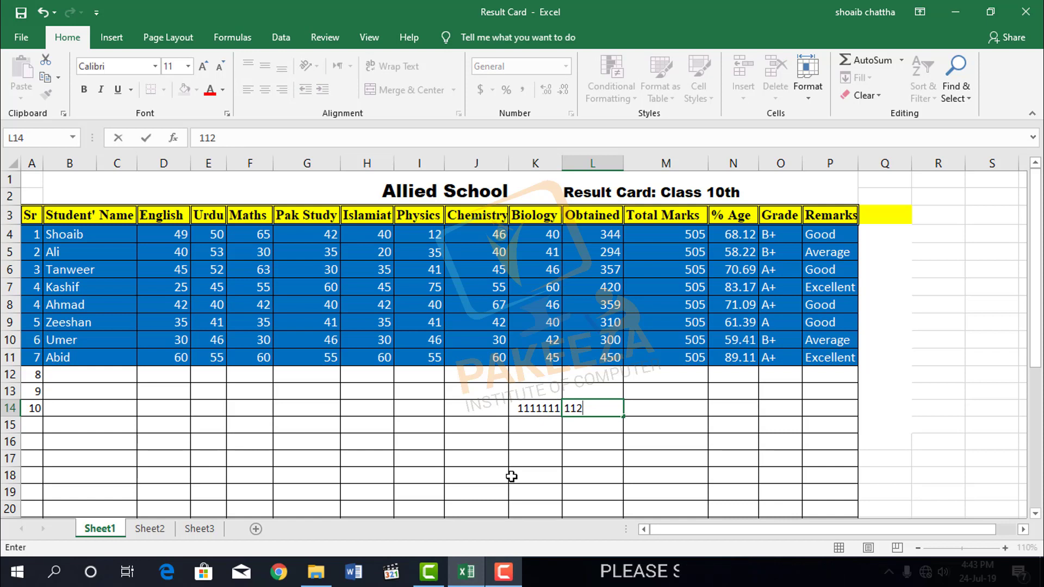
{"action": "key", "text": "Tab"}
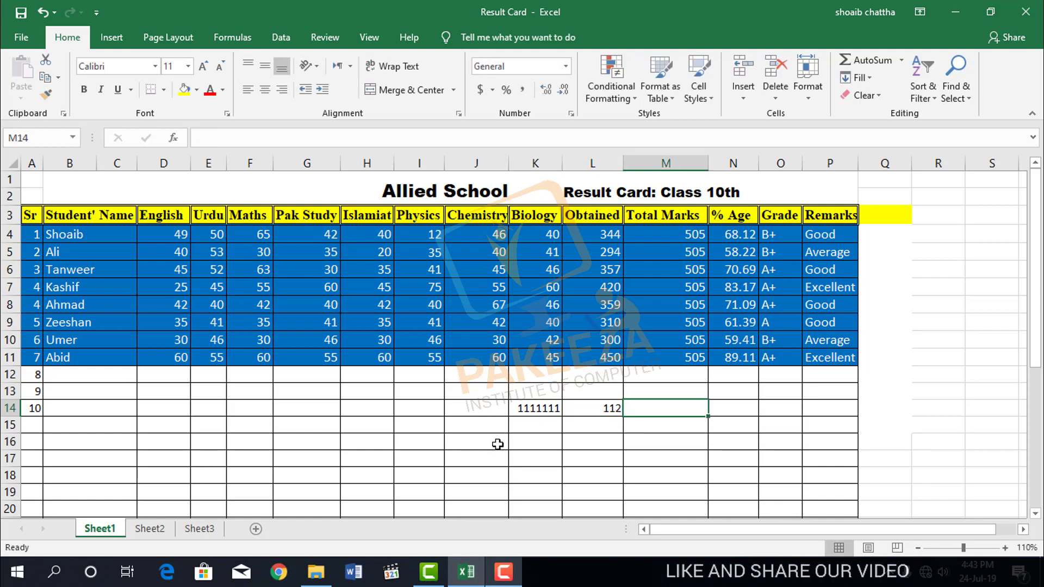
Step: Insert a blank cell at K14 with the Shift cells right option
{"action": "left_click", "coordinate": [535, 414]}
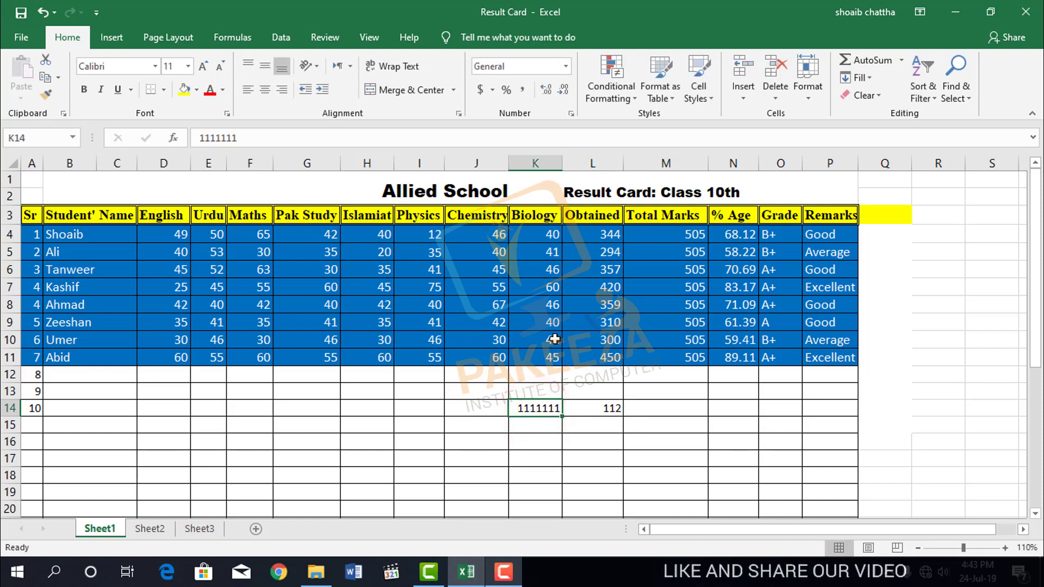
{"action": "left_click", "coordinate": [745, 96]}
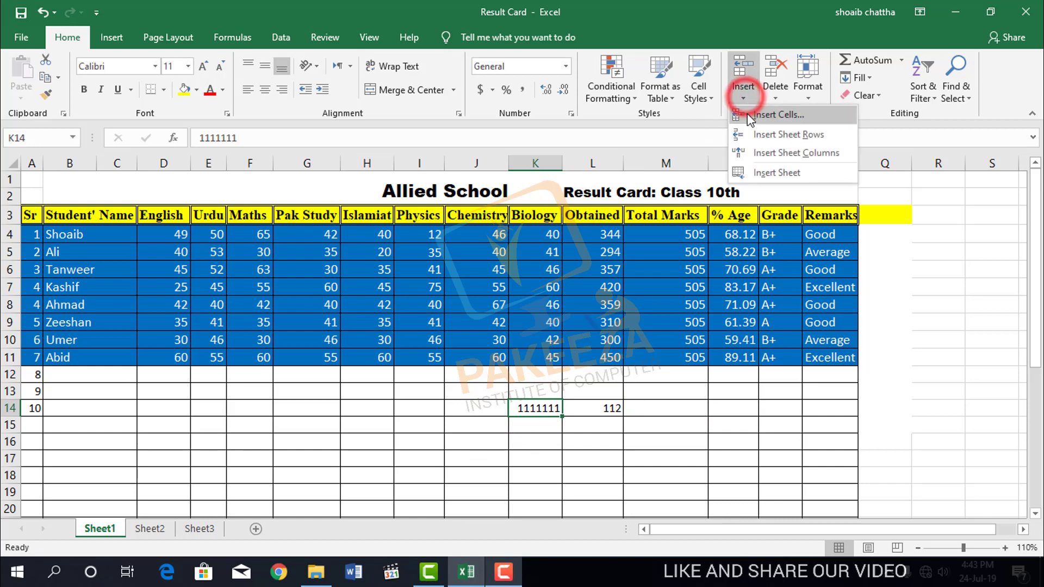
{"action": "left_click", "coordinate": [753, 115]}
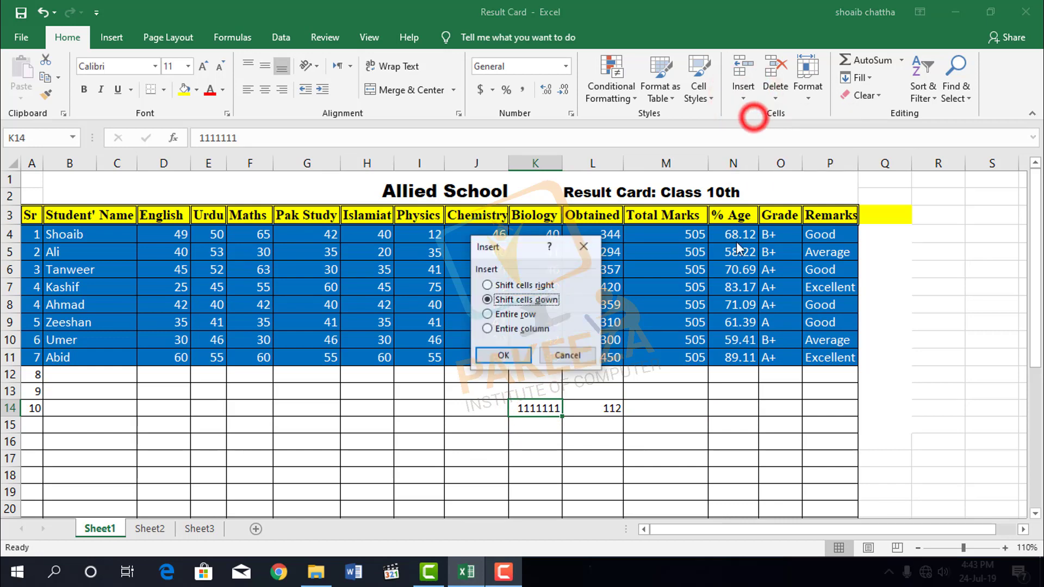
{"action": "left_click", "coordinate": [506, 285]}
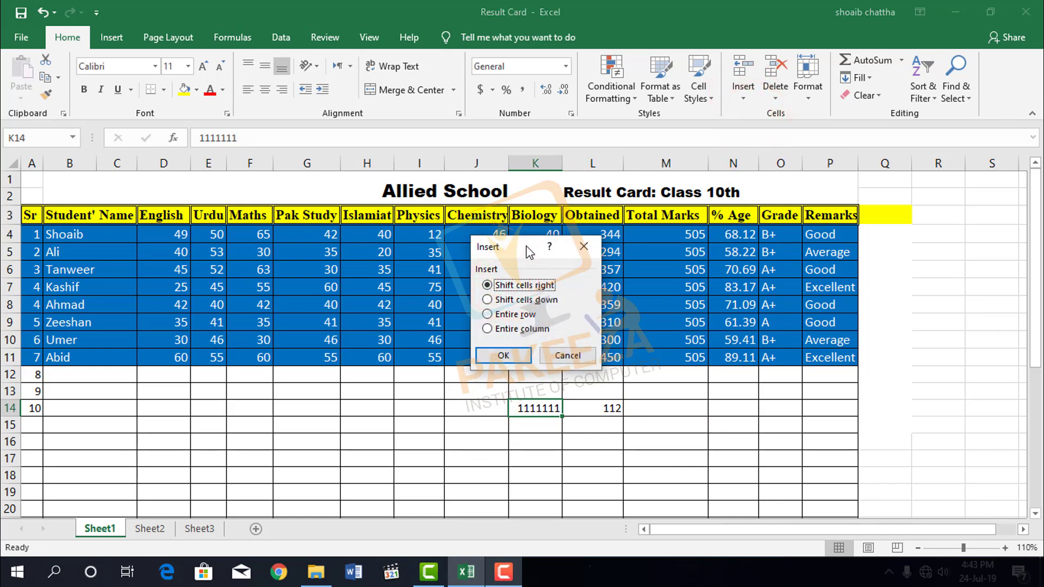
{"action": "left_click_drag", "start_coordinate": [534, 248], "coordinate": [385, 234]}
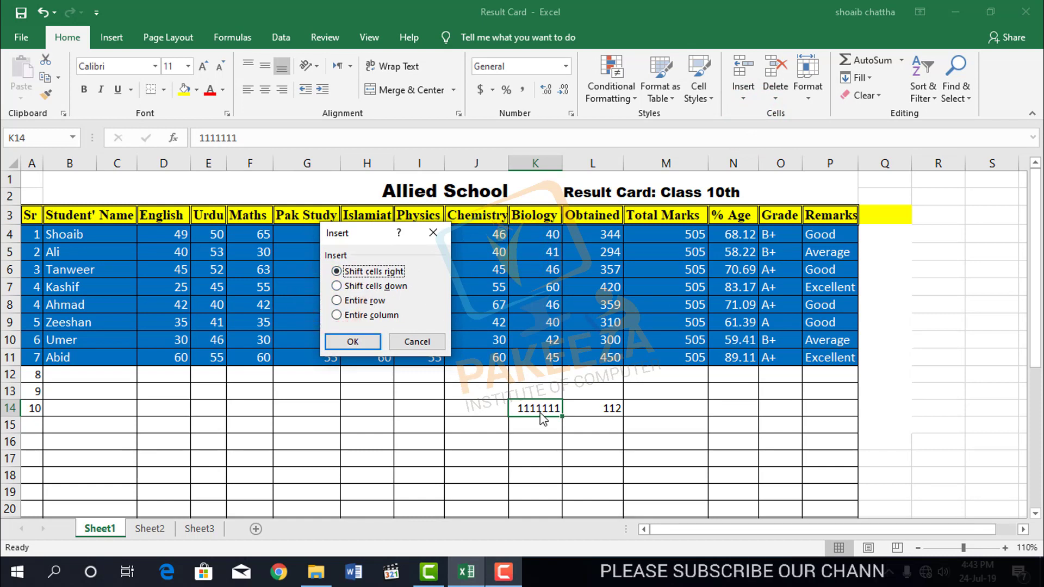
{"action": "left_click", "coordinate": [353, 341]}
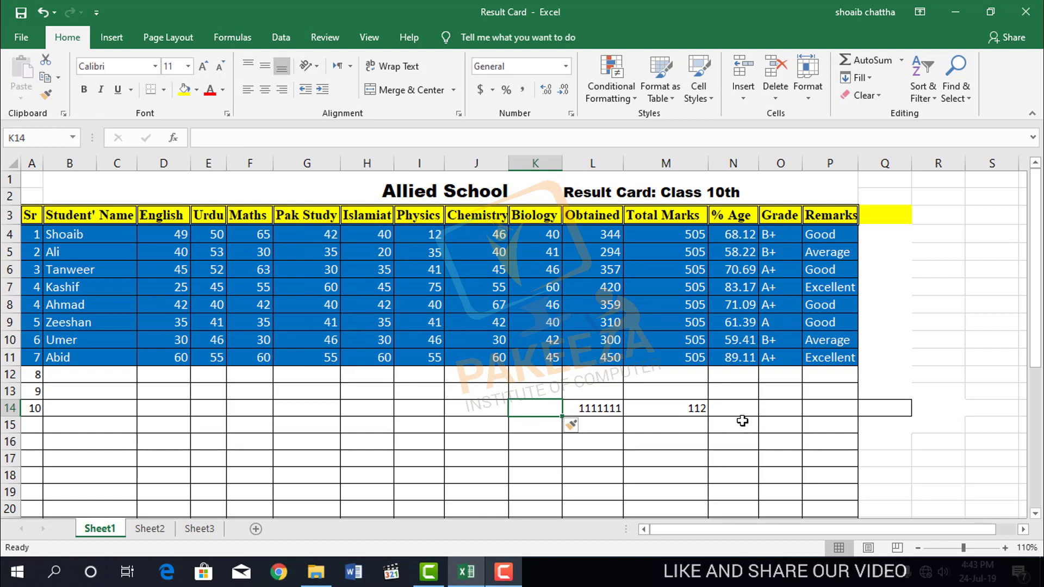
Step: Insert a blank row at cell L14 using the Entire row option of Insert Cells
{"action": "left_click", "coordinate": [611, 414]}
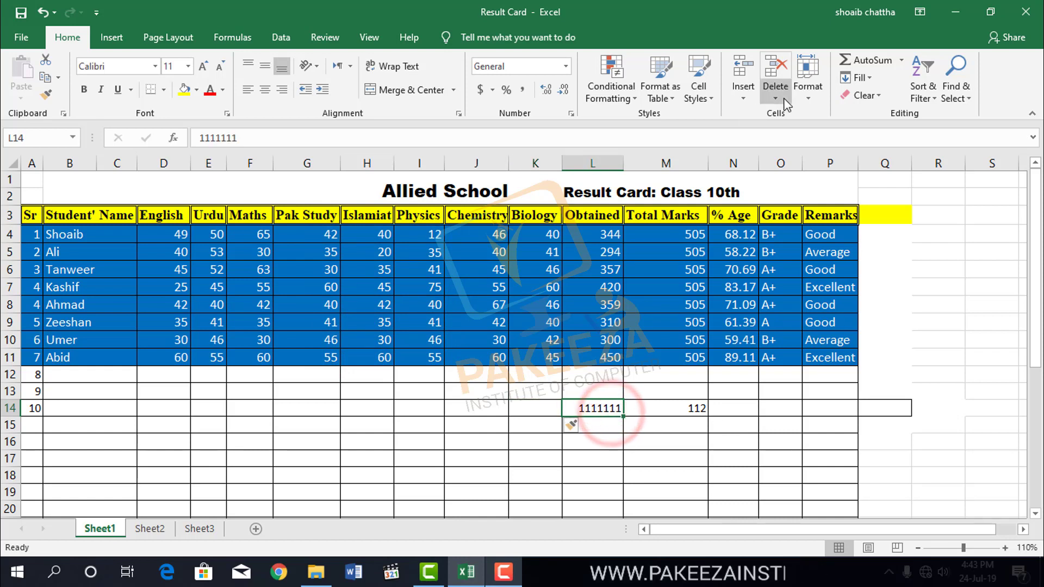
{"action": "left_click", "coordinate": [744, 100]}
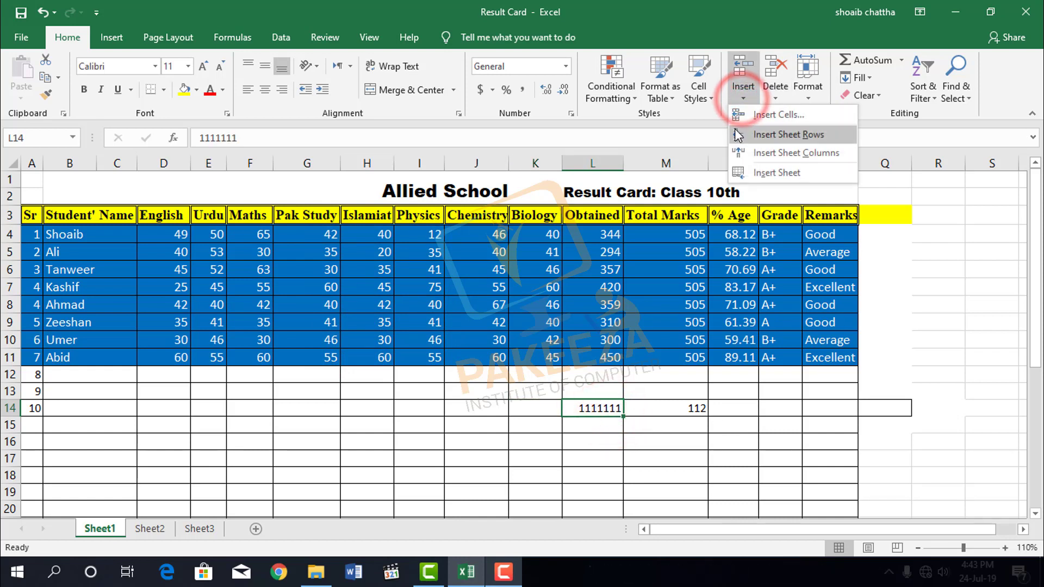
{"action": "left_click", "coordinate": [756, 116]}
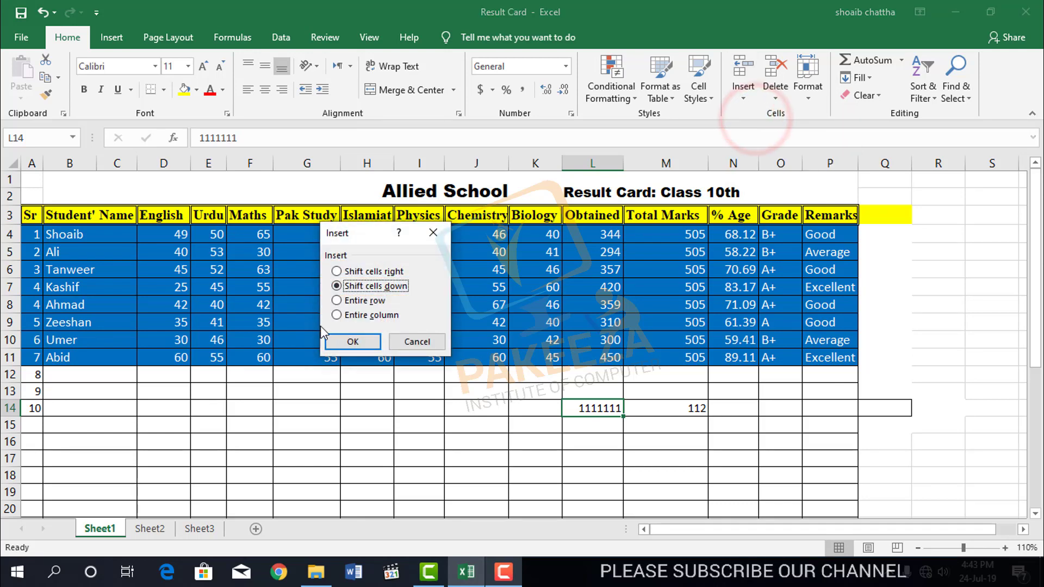
{"action": "left_click", "coordinate": [338, 300]}
{"action": "left_click", "coordinate": [353, 341]}
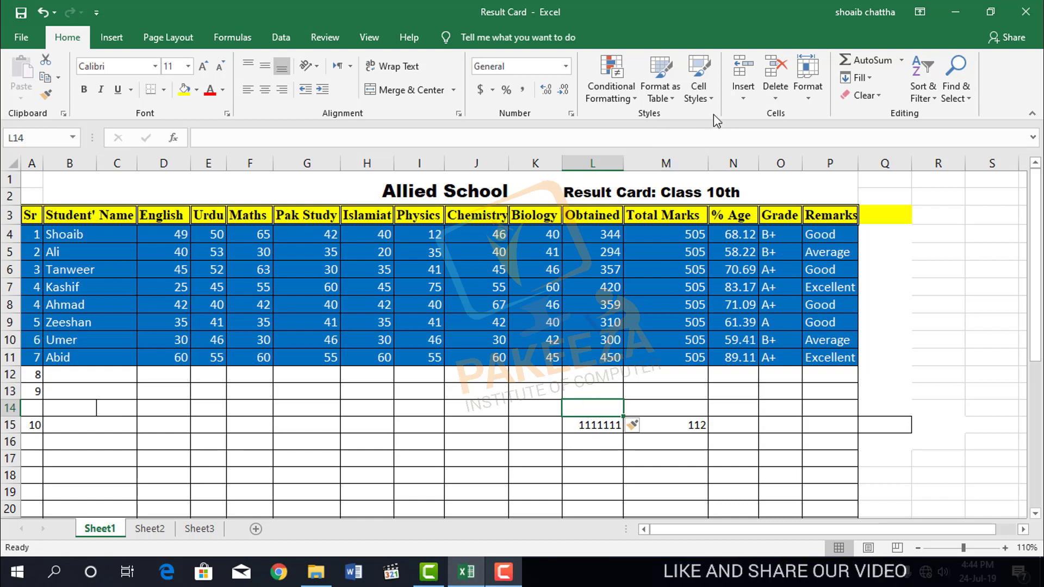
{"action": "right_click", "coordinate": [569, 406]}
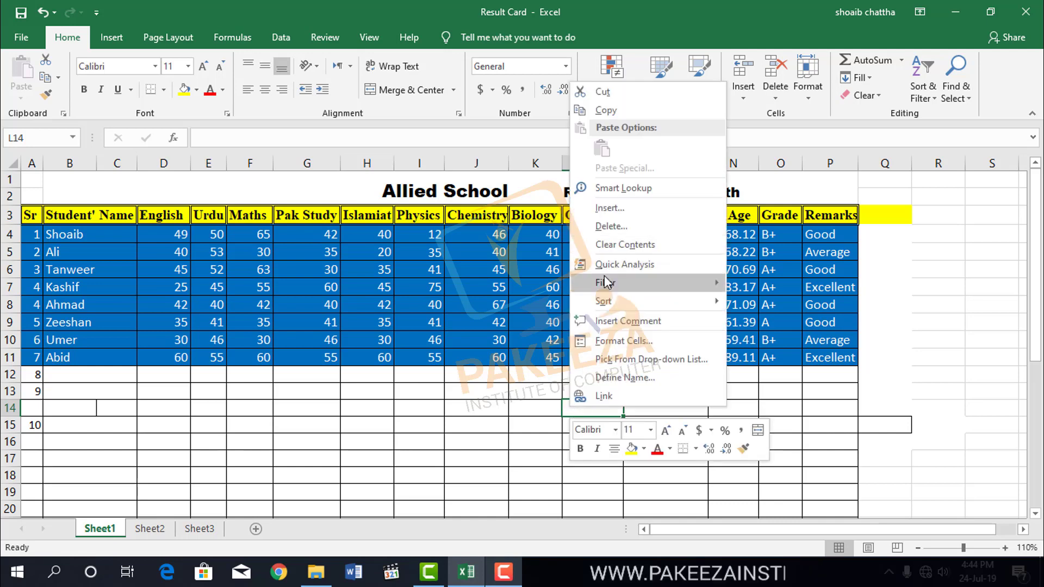
{"action": "left_click", "coordinate": [605, 209]}
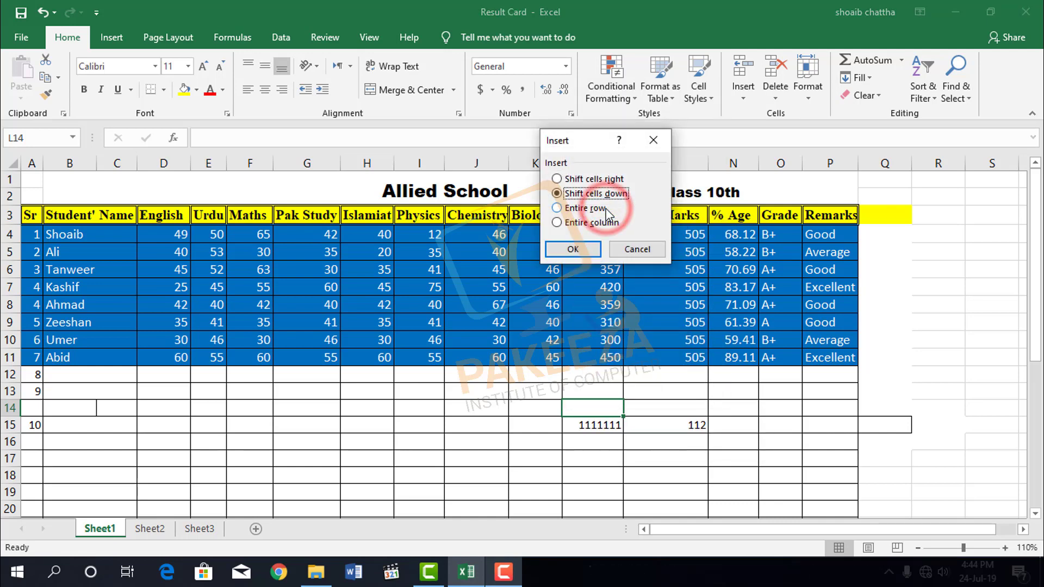
{"action": "left_click", "coordinate": [653, 140]}
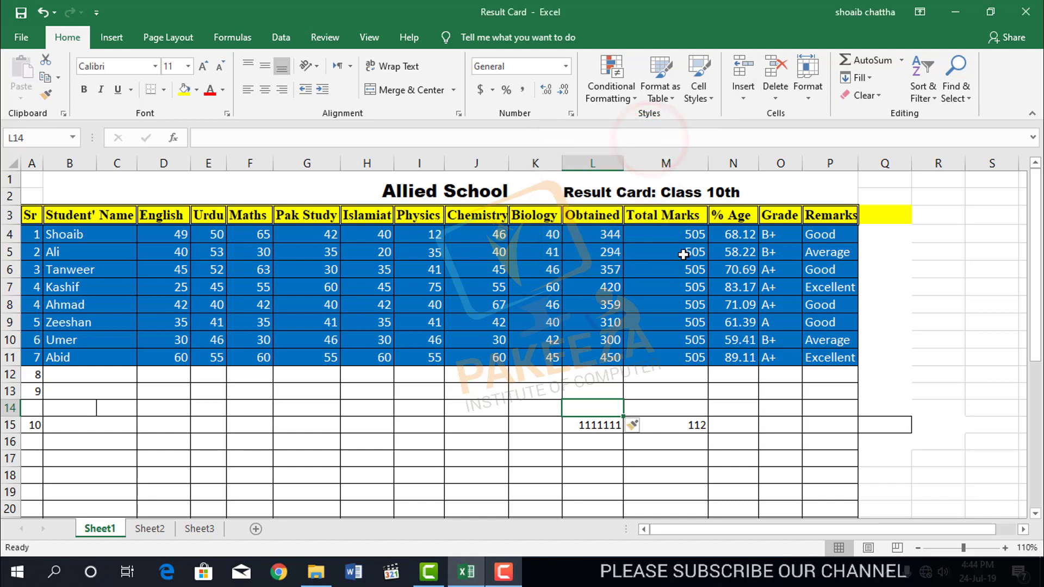
Step: Insert another sheet row at row 14 and a blank sheet column before the Obtained column
{"action": "left_click", "coordinate": [745, 100]}
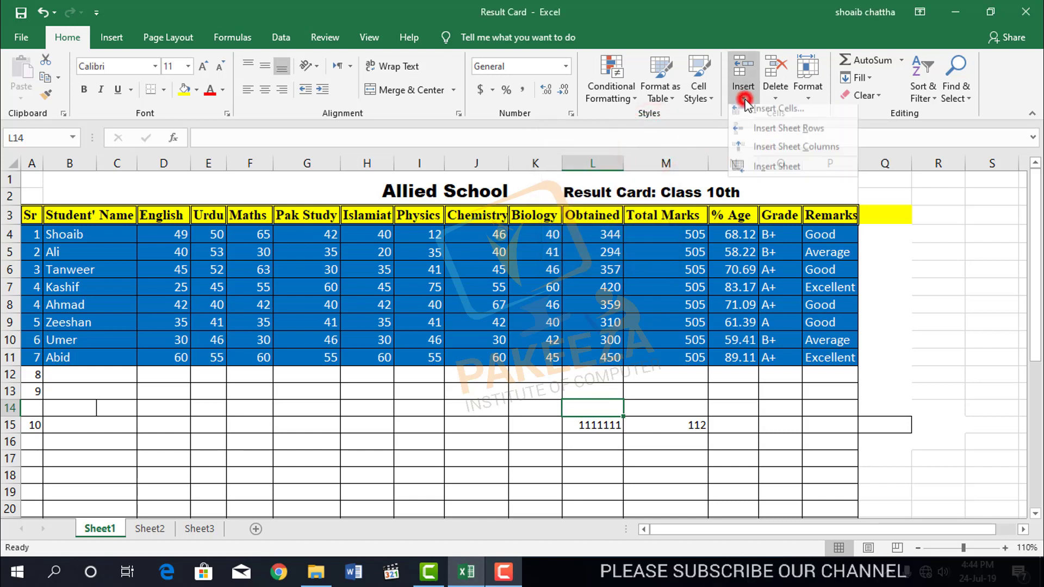
{"action": "left_click", "coordinate": [757, 135]}
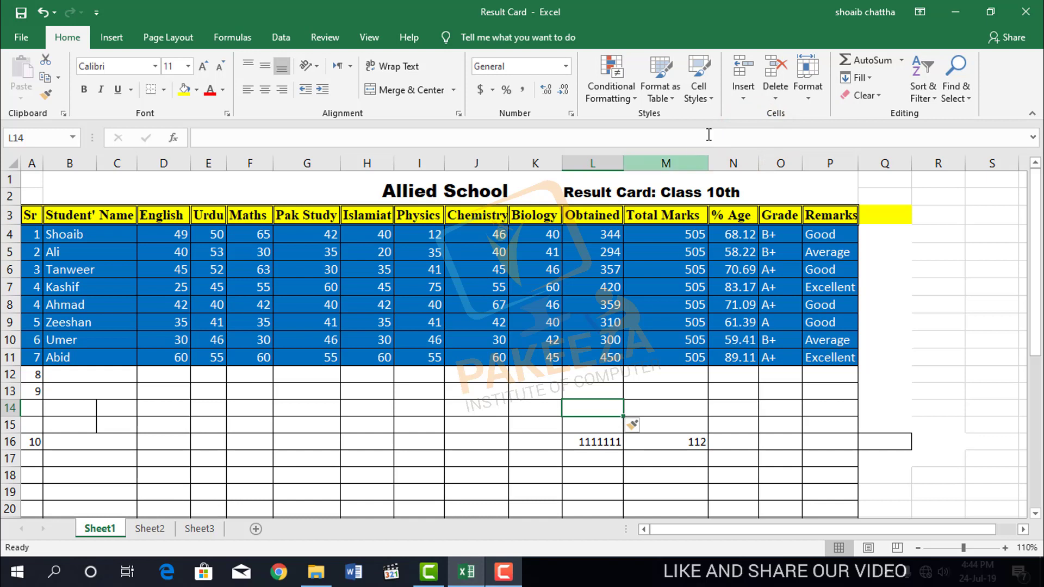
{"action": "left_click", "coordinate": [745, 95]}
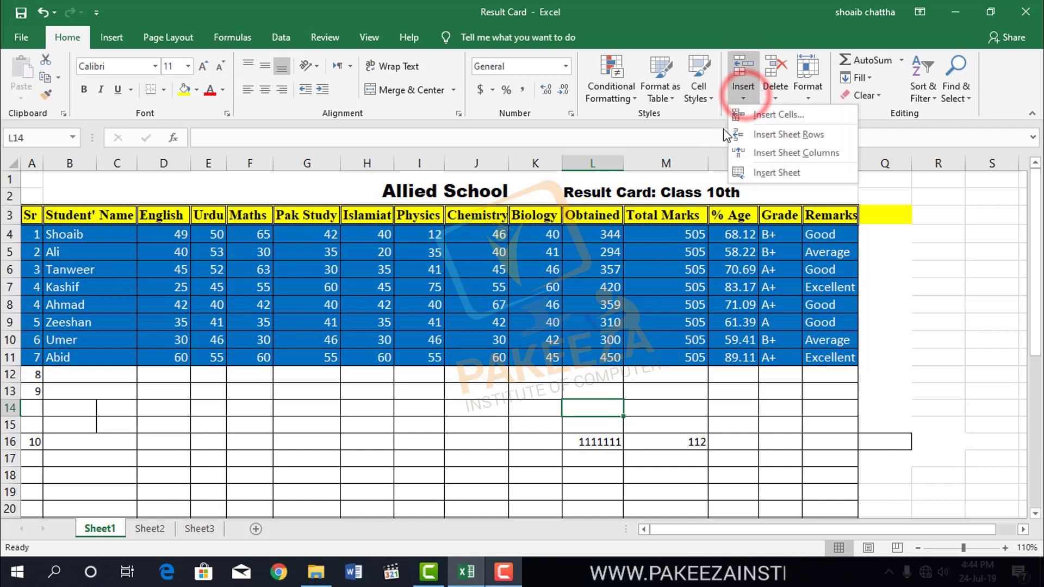
{"action": "left_click", "coordinate": [769, 153]}
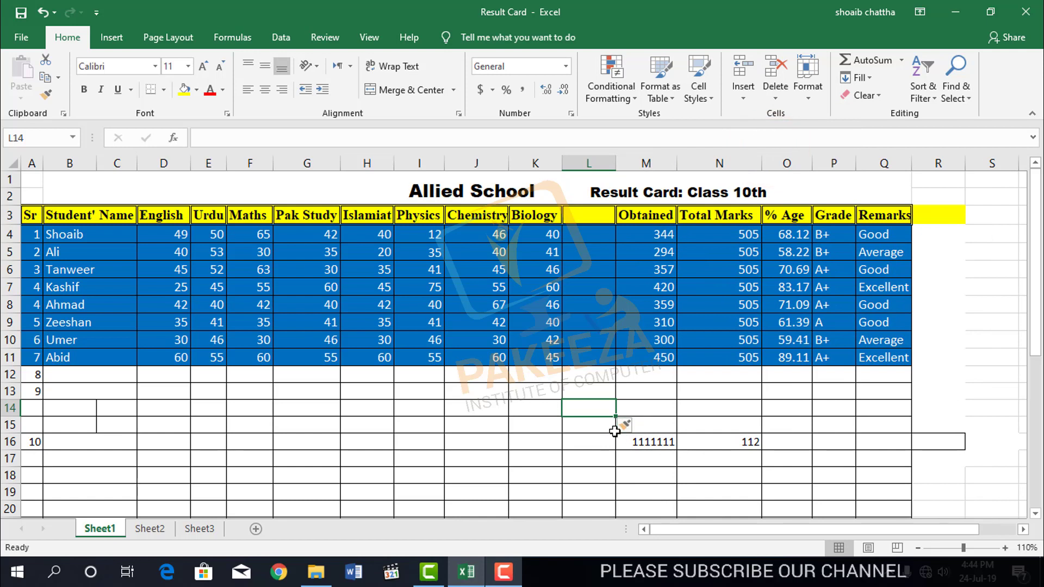
Step: Insert another blank sheet column before the Obtained column, working from cell M14
{"action": "left_click", "coordinate": [645, 409]}
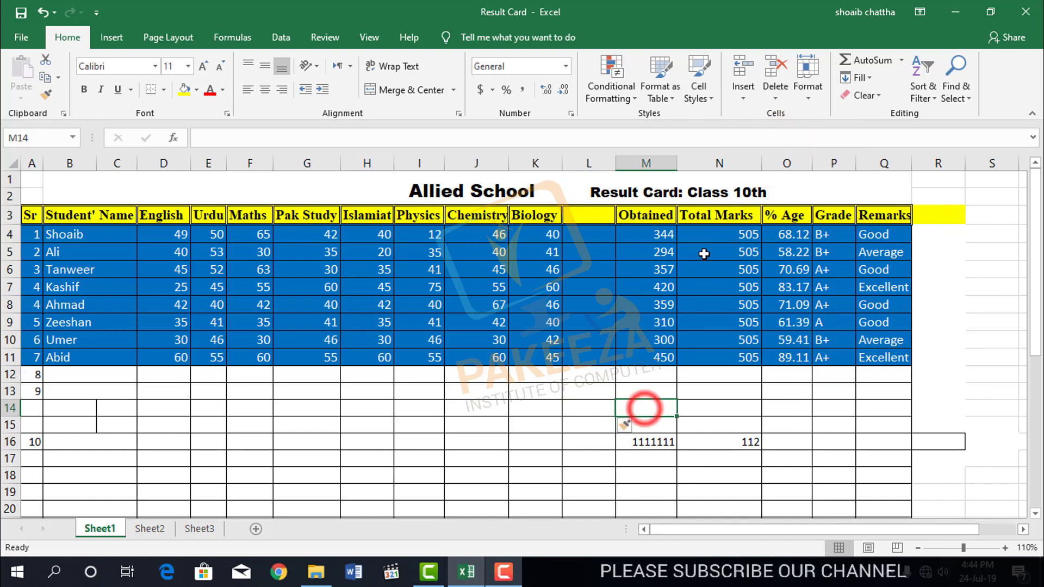
{"action": "left_click", "coordinate": [743, 95]}
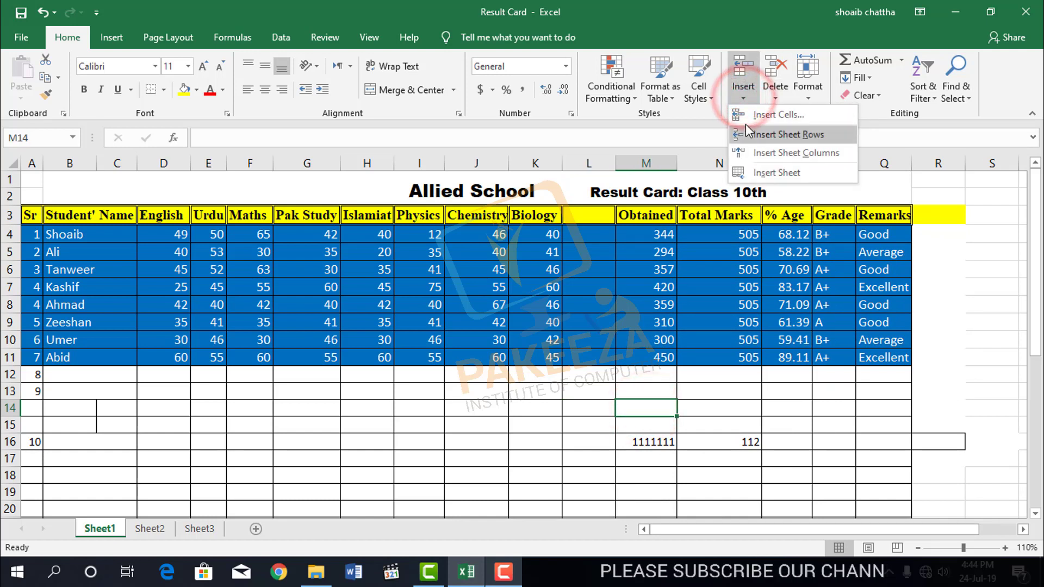
{"action": "left_click", "coordinate": [759, 152]}
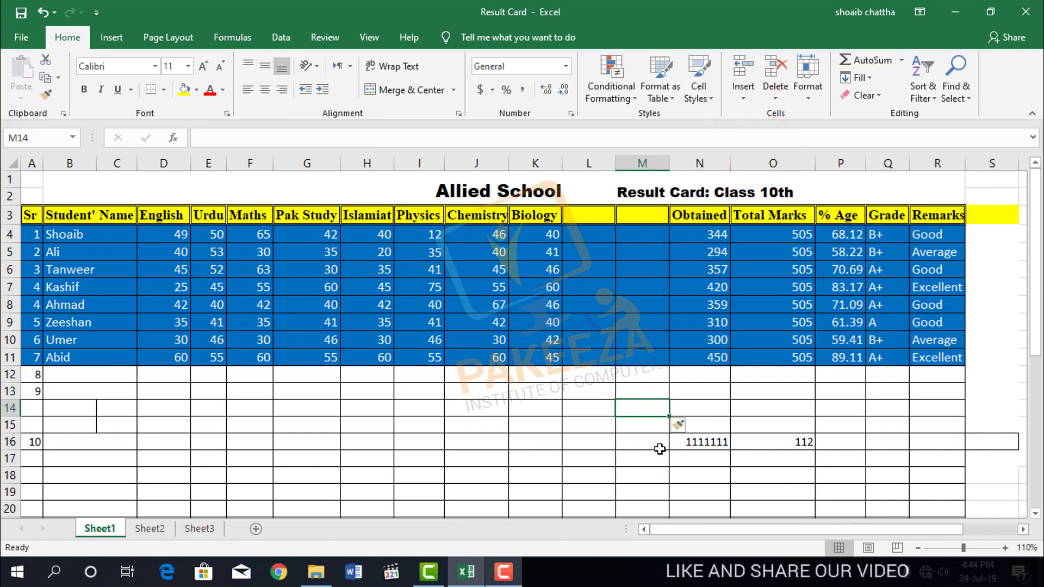
{"action": "left_click", "coordinate": [739, 99]}
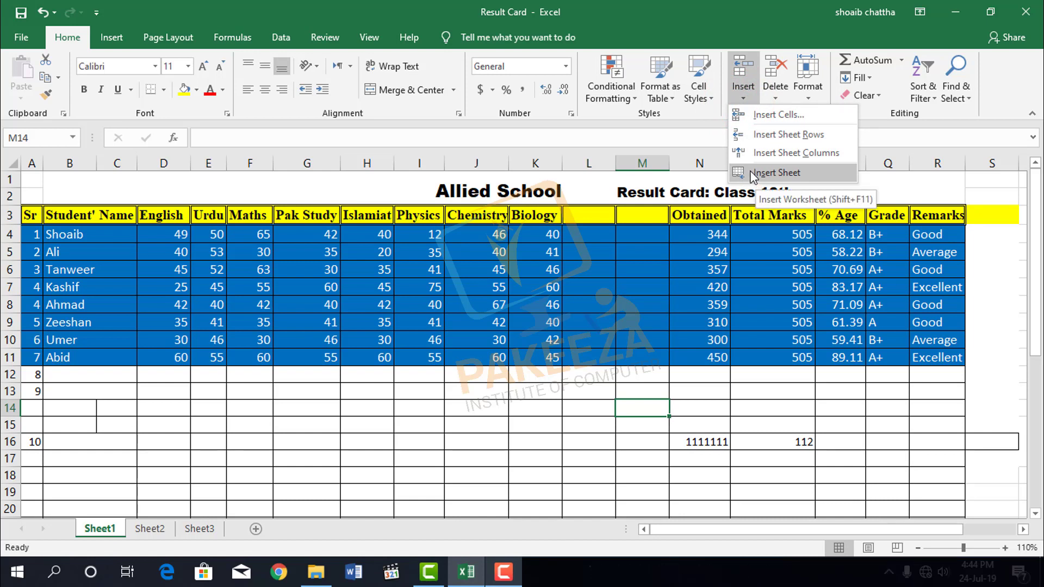
{"action": "left_click", "coordinate": [504, 572]}
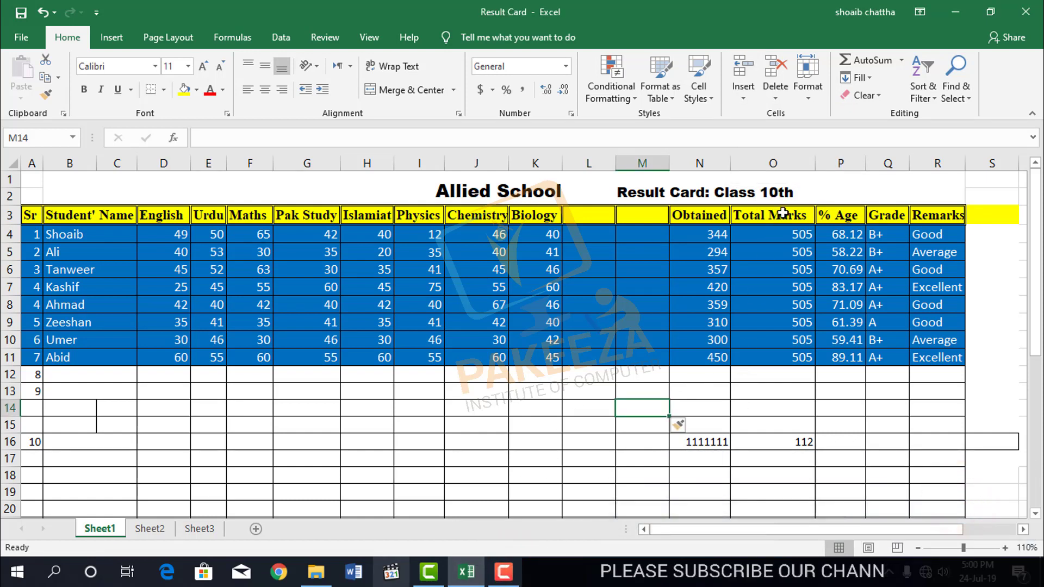
{"action": "left_click", "coordinate": [645, 394]}
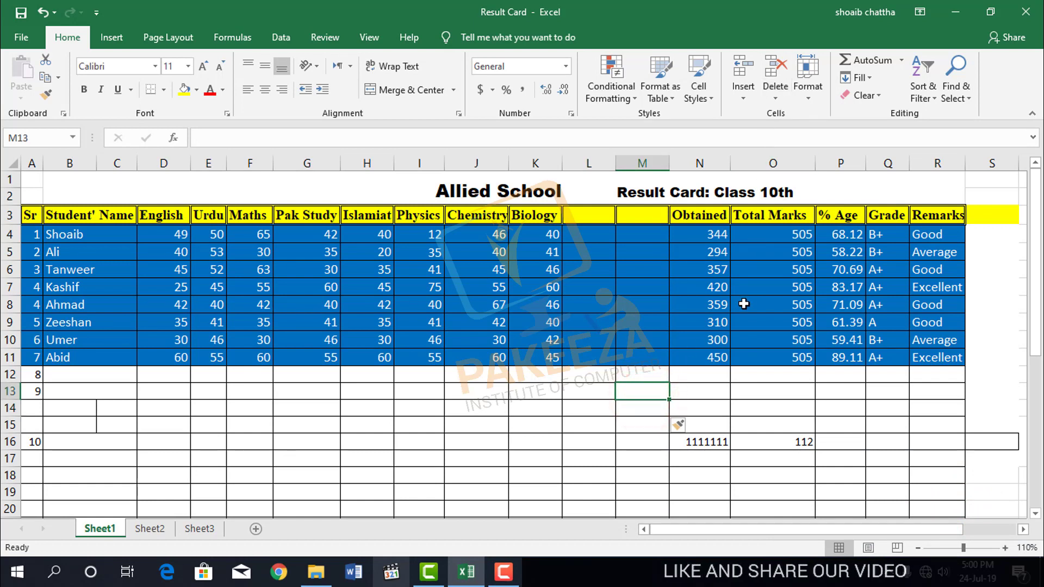
{"action": "left_click", "coordinate": [689, 394]}
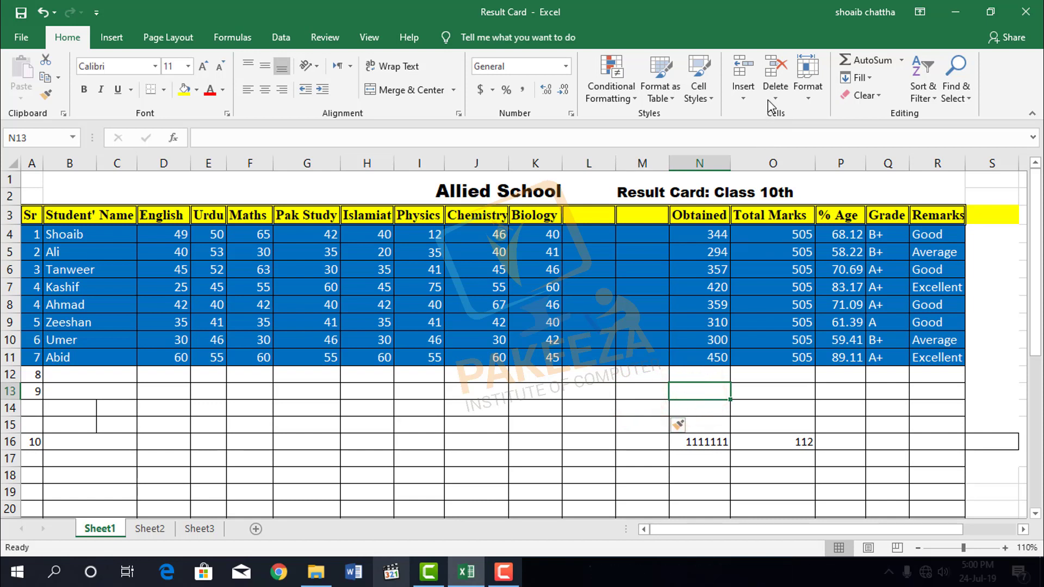
{"action": "right_click", "coordinate": [685, 396]}
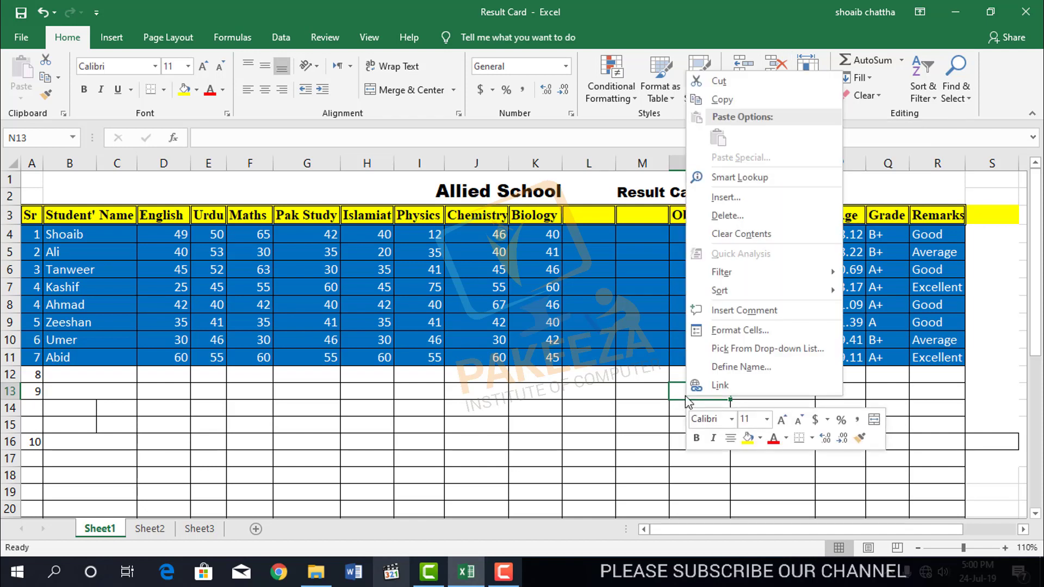
{"action": "left_click", "coordinate": [726, 216]}
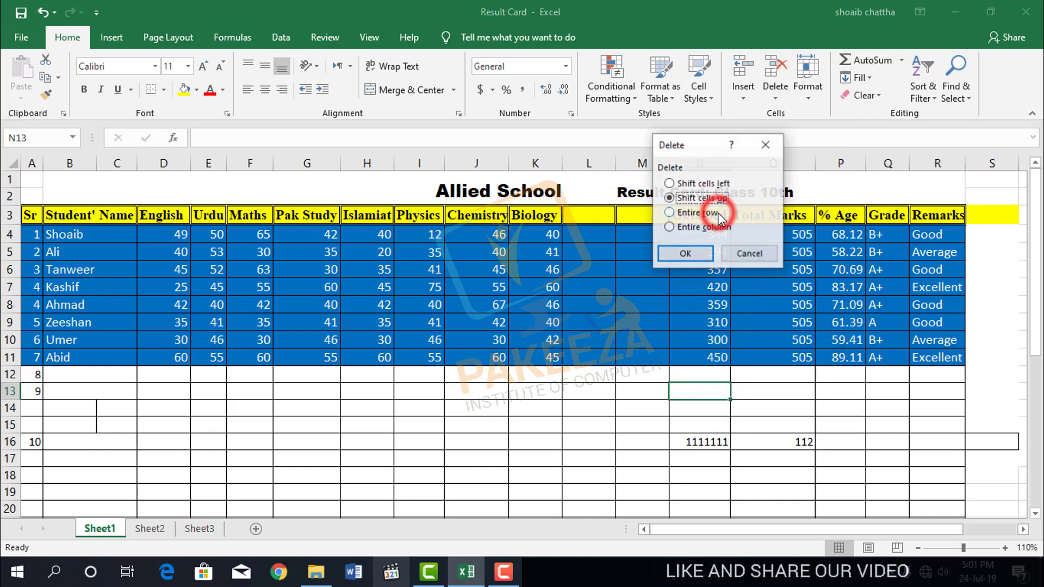
{"action": "left_click", "coordinate": [762, 143]}
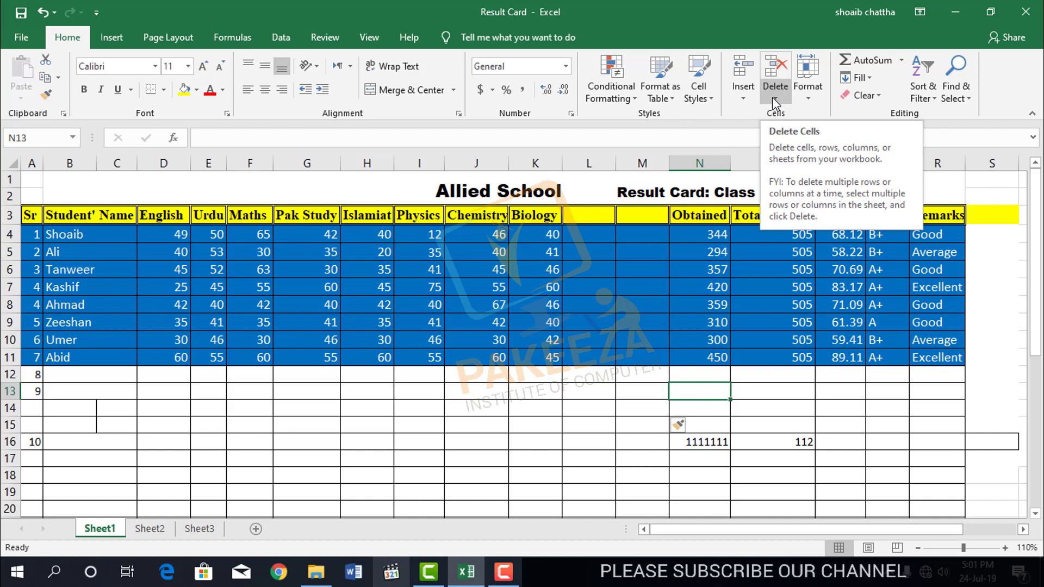
Step: Delete the first student's row from cell N4 using the Entire row option of Delete Cells, and undo the deletion
{"action": "left_click", "coordinate": [688, 237]}
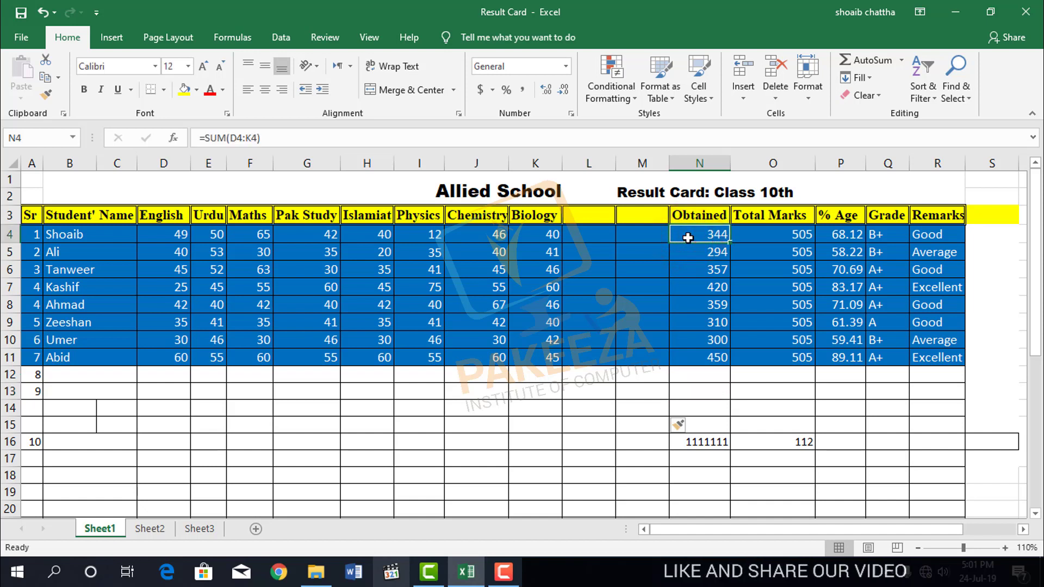
{"action": "left_click", "coordinate": [775, 99]}
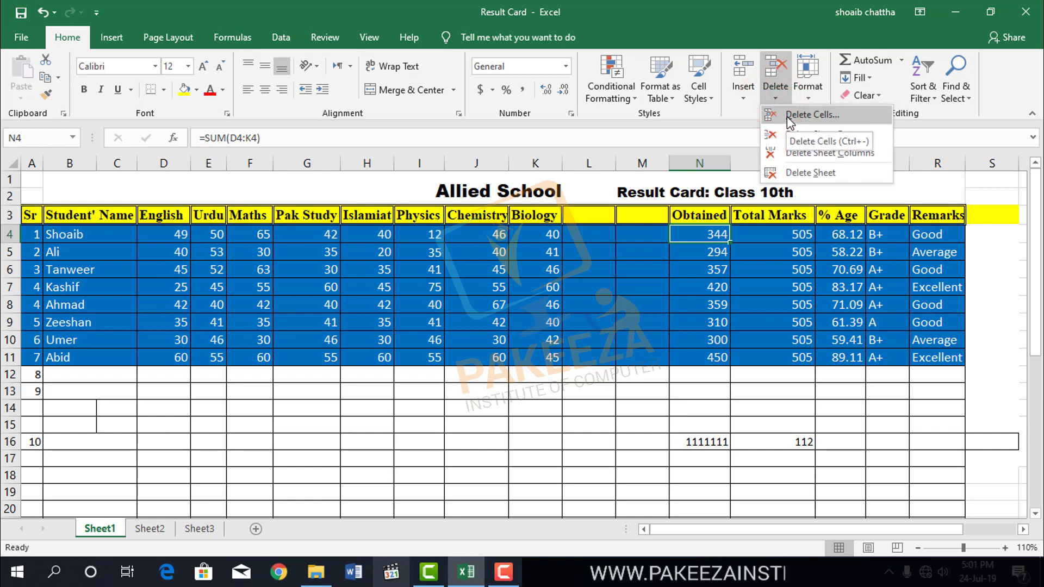
{"action": "left_click", "coordinate": [787, 116]}
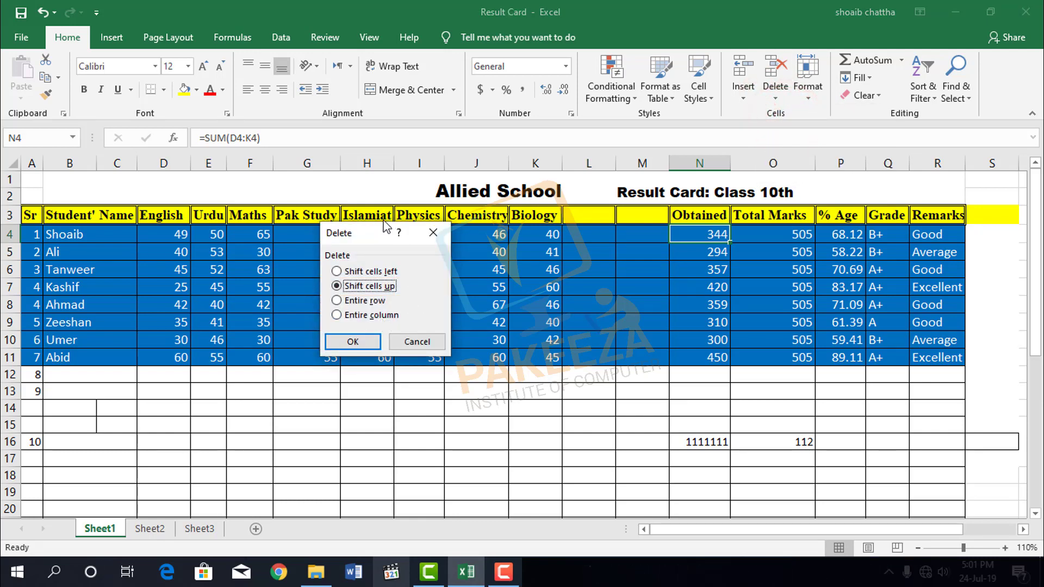
{"action": "left_click", "coordinate": [336, 300]}
{"action": "left_click", "coordinate": [358, 342]}
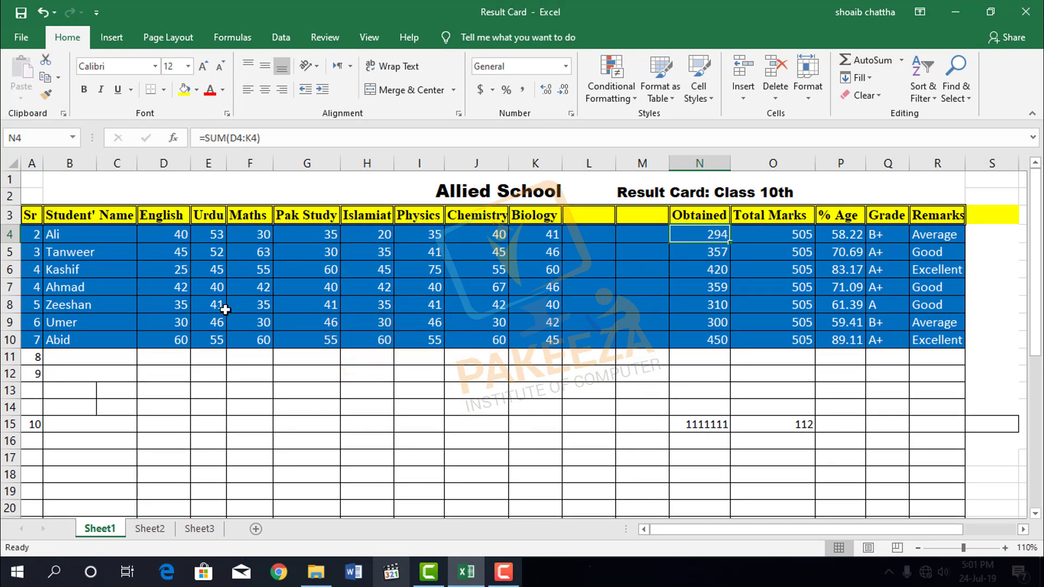
{"action": "key", "text": "ctrl+z"}
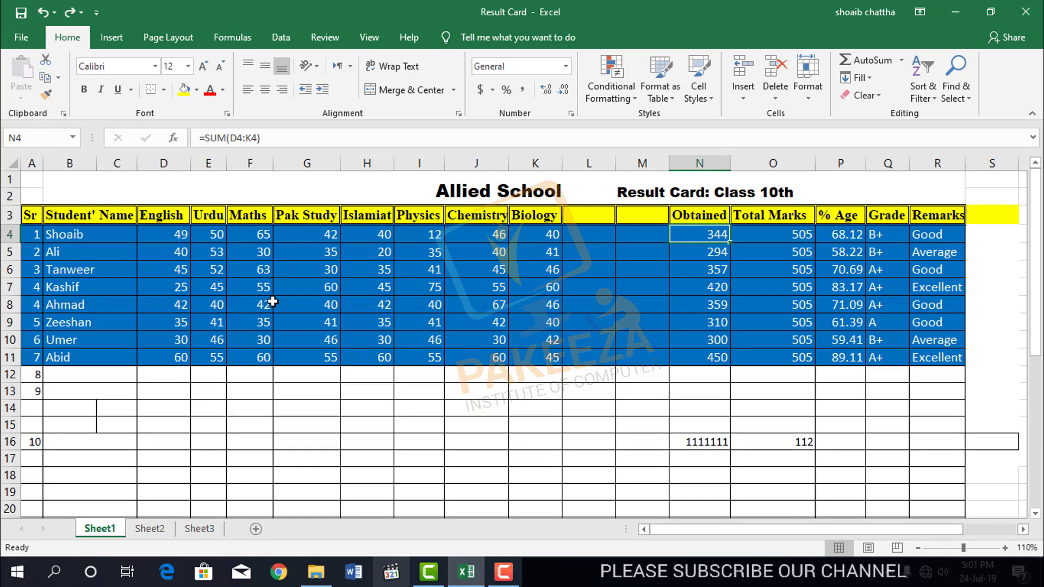
Step: Delete cell N4 with the Shift cells left option of Delete Cells, and undo the deletion
{"action": "left_click", "coordinate": [775, 97]}
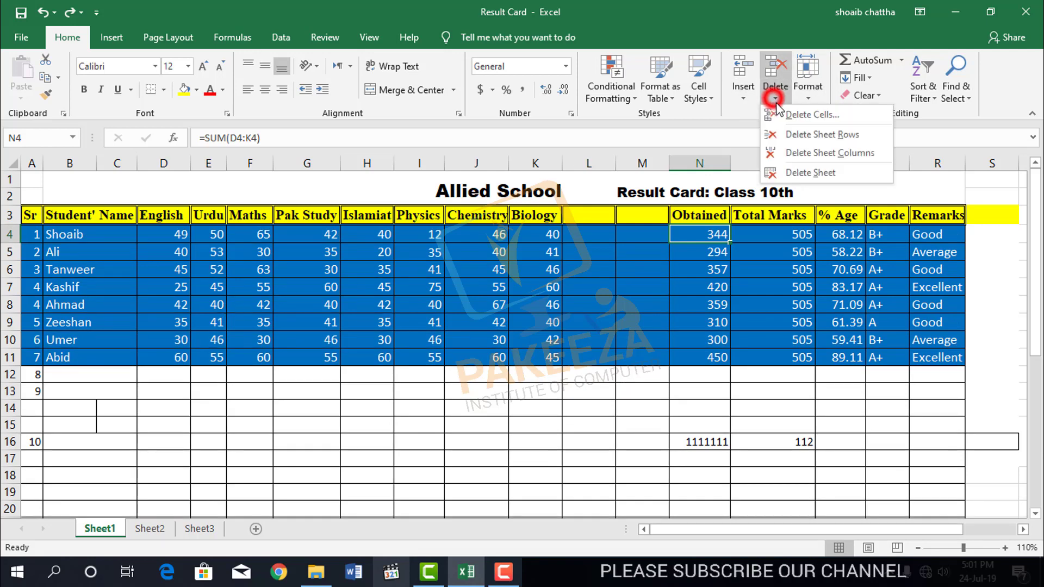
{"action": "left_click", "coordinate": [791, 113]}
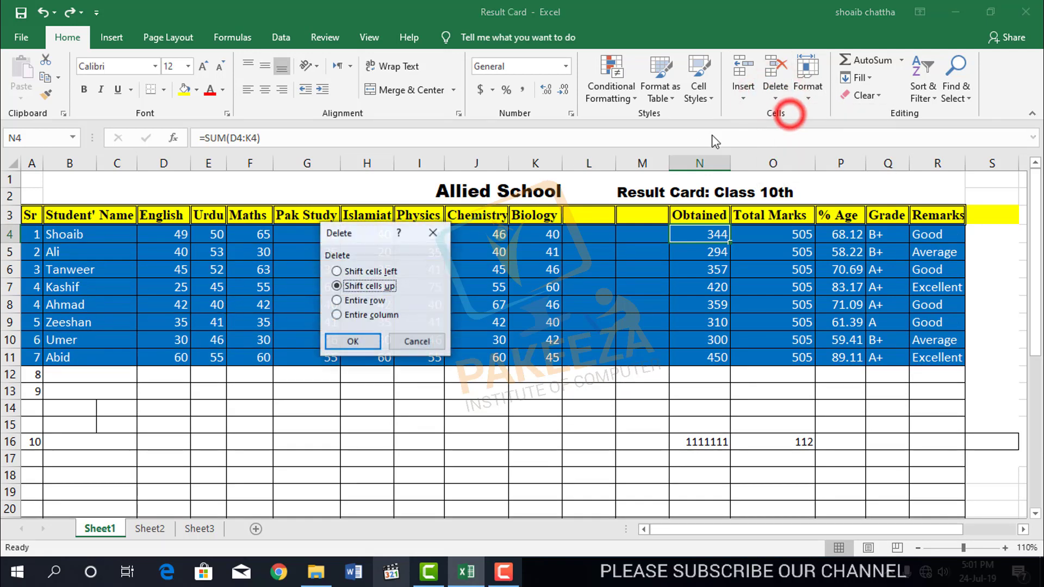
{"action": "left_click", "coordinate": [337, 271]}
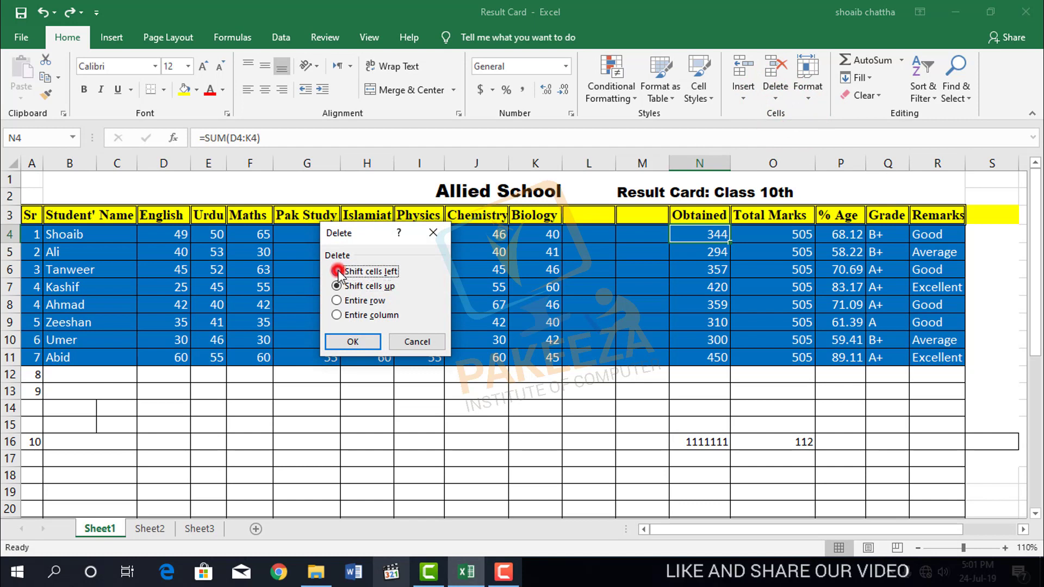
{"action": "left_click", "coordinate": [359, 341]}
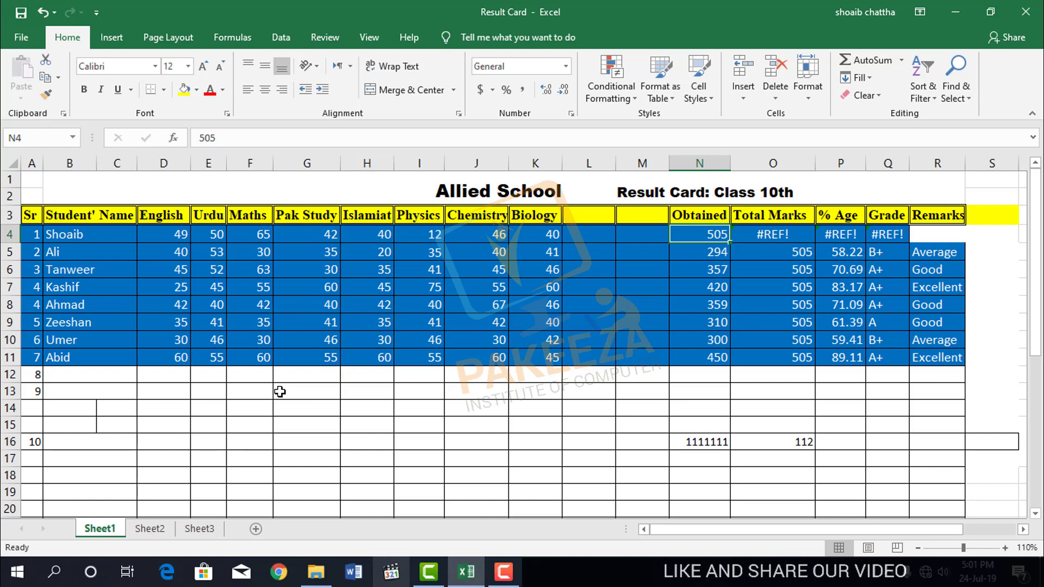
{"action": "key", "text": "ctrl+z"}
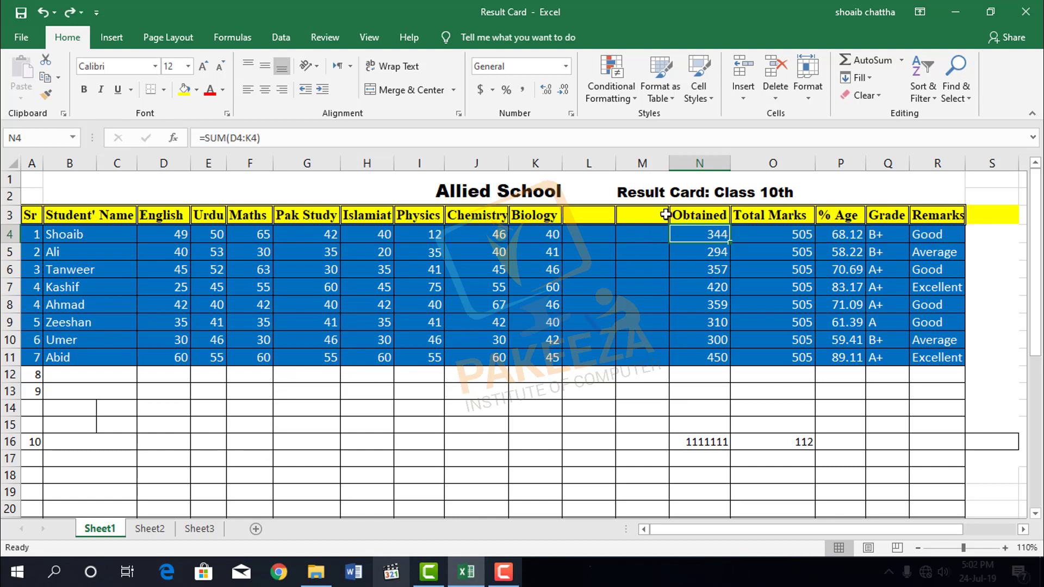
Step: Delete the header row from the Biology cell with Delete Sheet Rows, and undo the deletion
{"action": "left_click", "coordinate": [515, 213]}
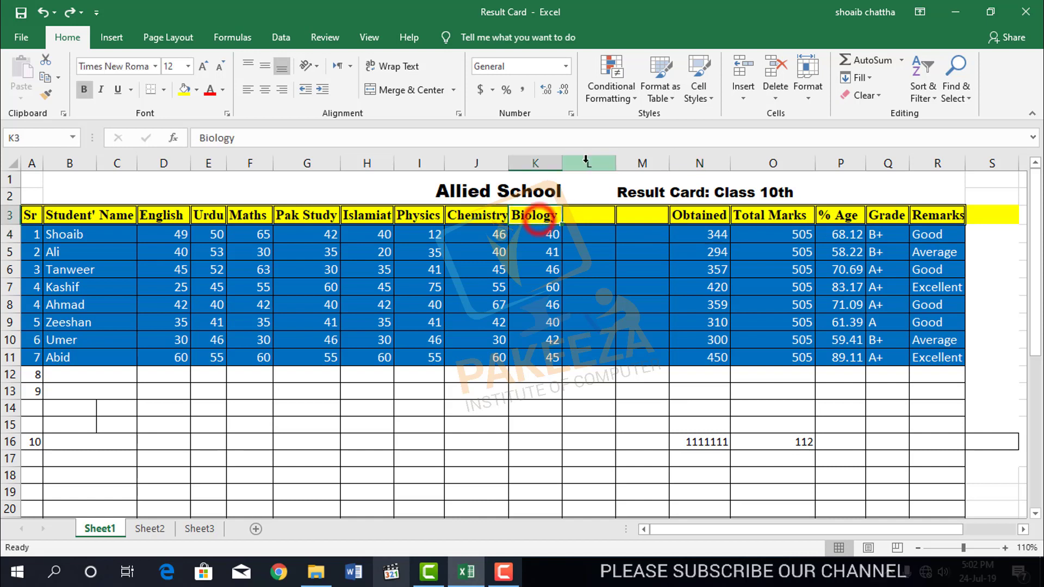
{"action": "left_click", "coordinate": [775, 97]}
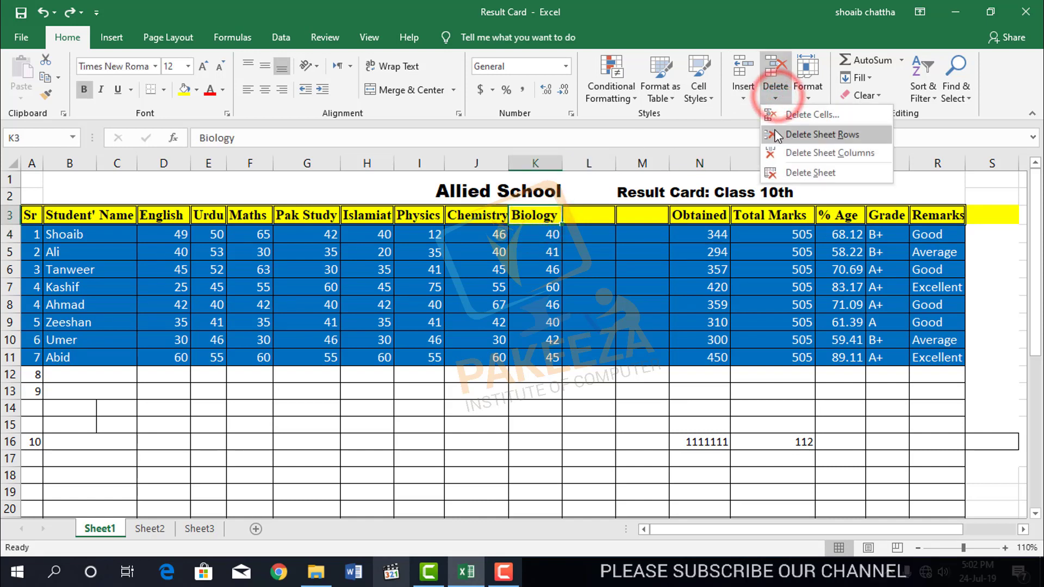
{"action": "left_click", "coordinate": [820, 136]}
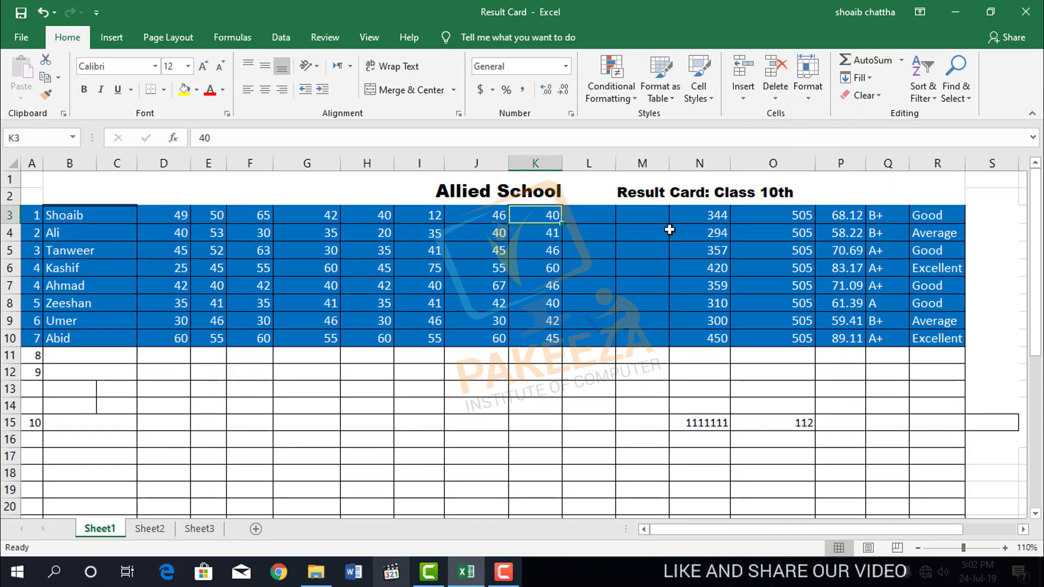
{"action": "key", "text": "ctrl+z"}
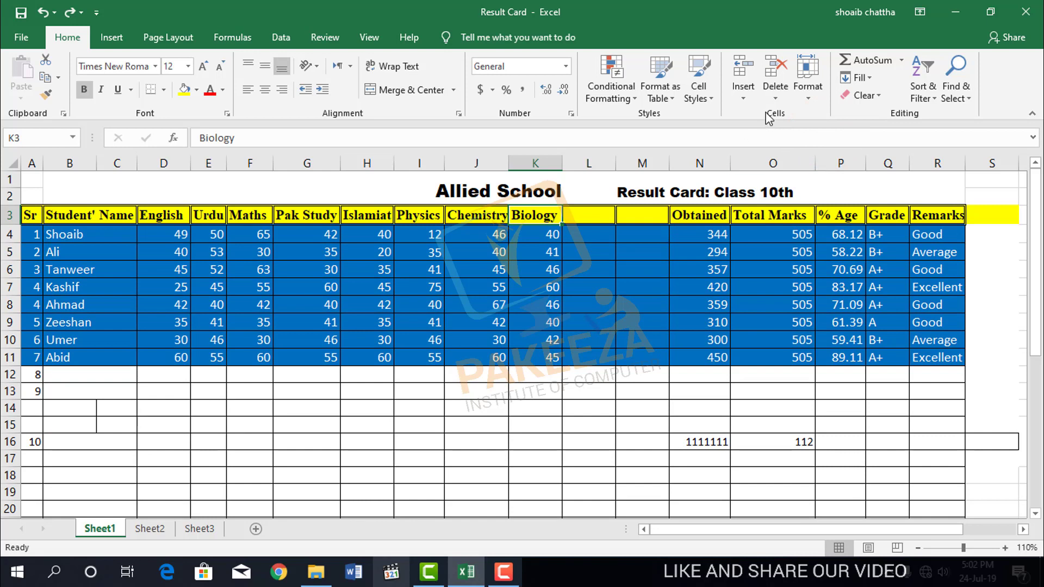
Step: Delete the Biology column with Delete Sheet Columns, and undo the deletion
{"action": "left_click", "coordinate": [774, 98]}
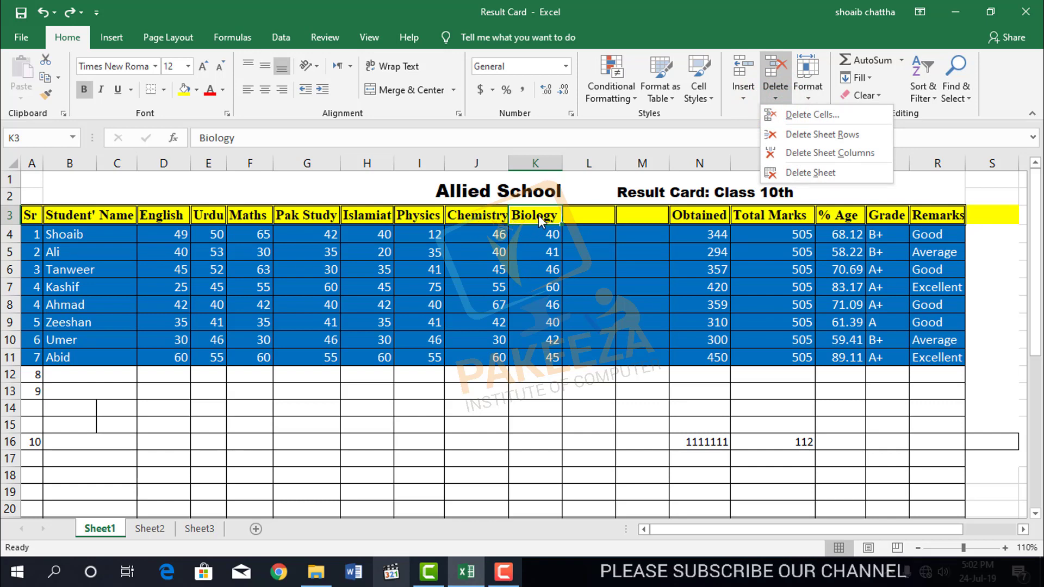
{"action": "left_click", "coordinate": [801, 154]}
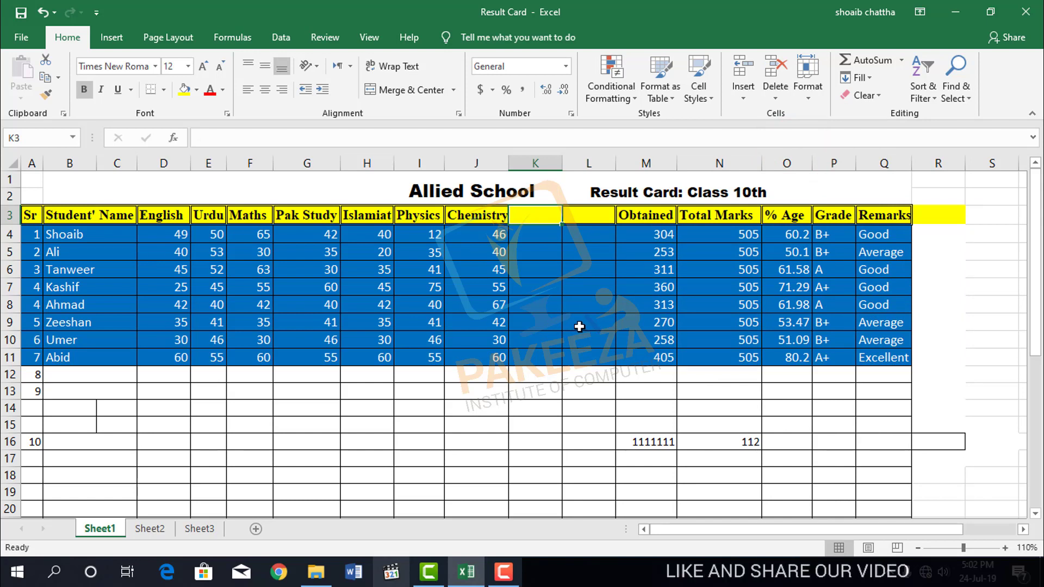
{"action": "key", "text": "ctrl+z"}
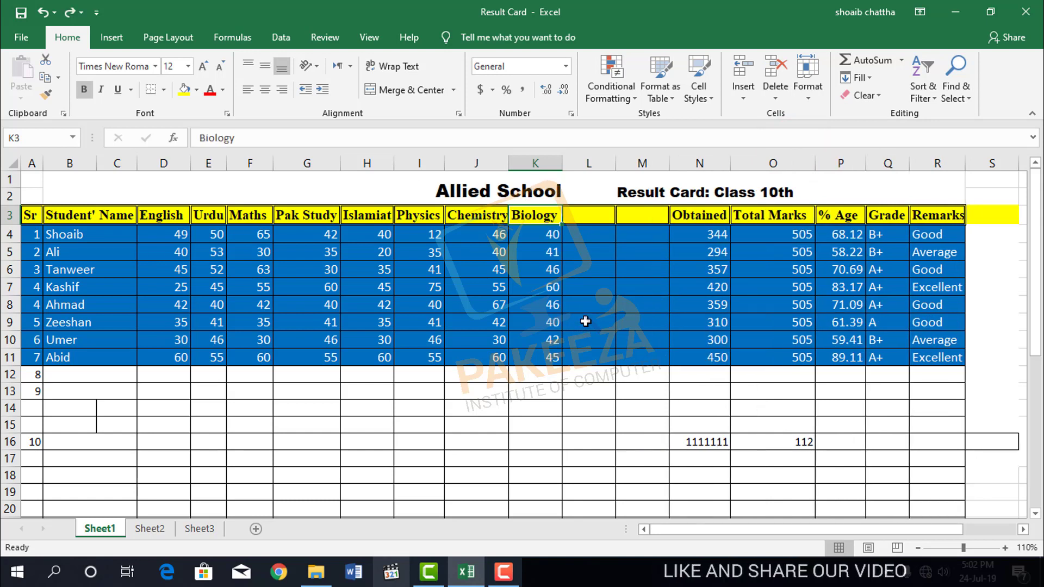
Step: Delete Sheet1 from the workbook with Delete Sheet and confirm the deletion
{"action": "left_click", "coordinate": [775, 98]}
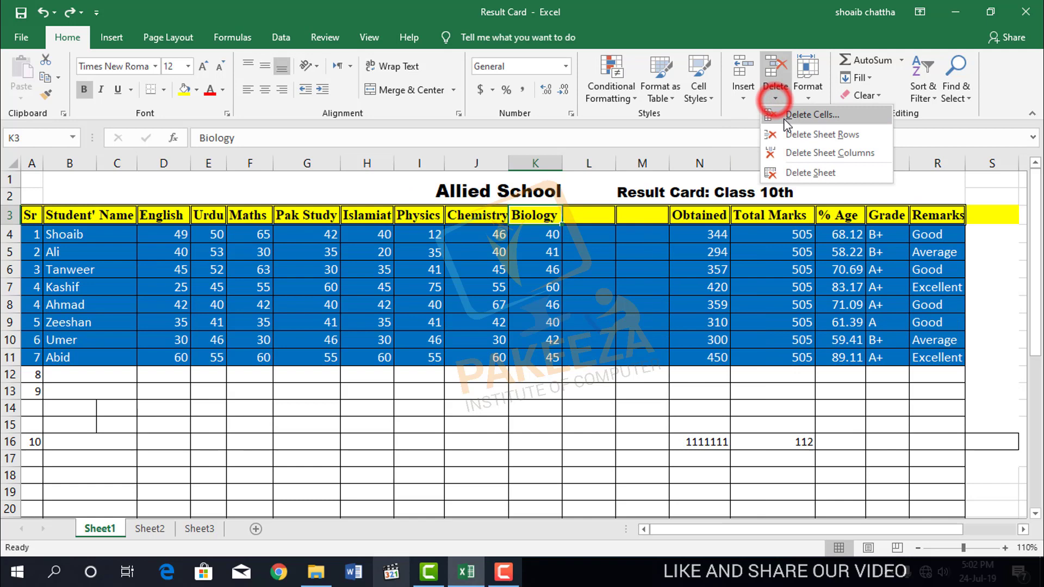
{"action": "left_click", "coordinate": [789, 175]}
{"action": "left_click", "coordinate": [518, 331]}
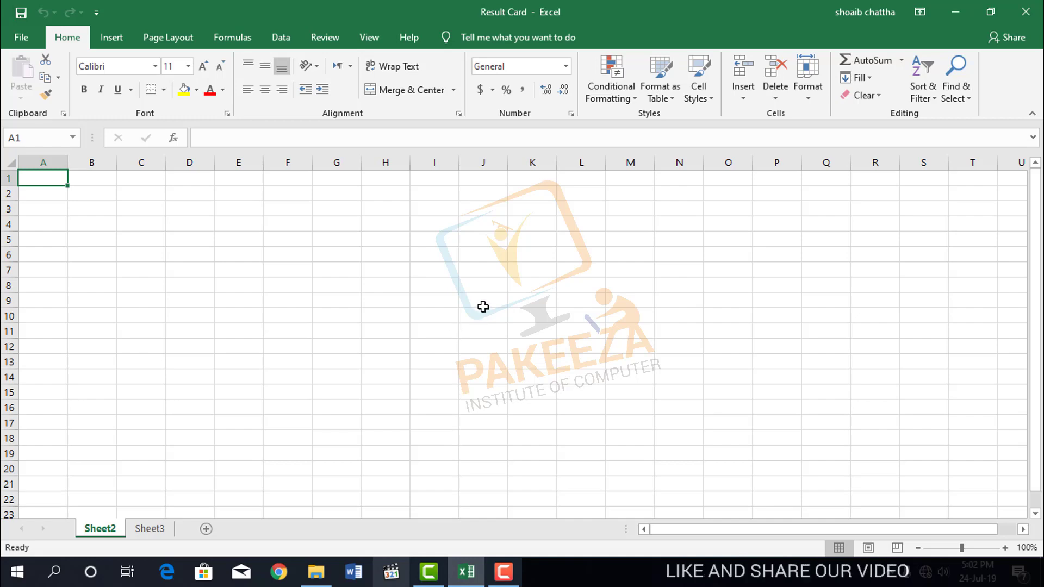
Step: Try to reopen the Result Card file from the desktop while the workbook is open, and view Sheet3
{"action": "left_click", "coordinate": [961, 12]}
{"action": "left_click", "coordinate": [657, 100]}
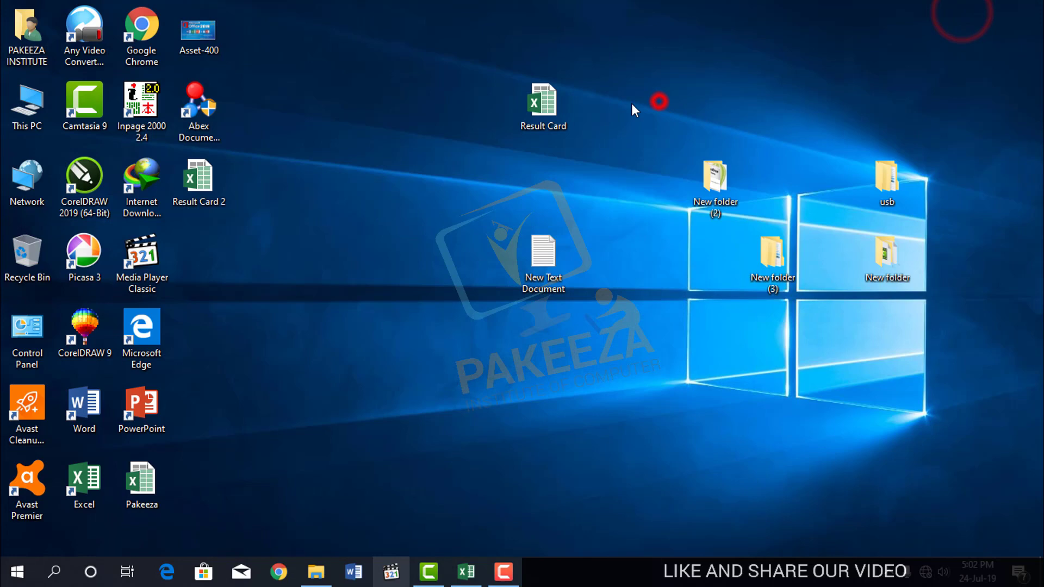
{"action": "left_click", "coordinate": [549, 99]}
{"action": "left_click", "coordinate": [550, 100]}
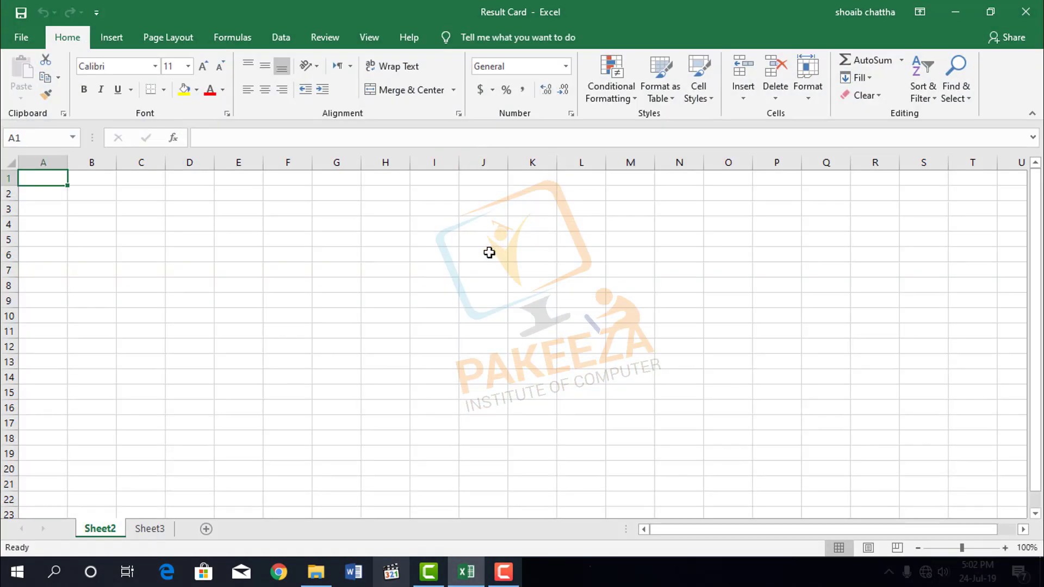
{"action": "left_click", "coordinate": [157, 528]}
{"action": "left_click", "coordinate": [539, 288]}
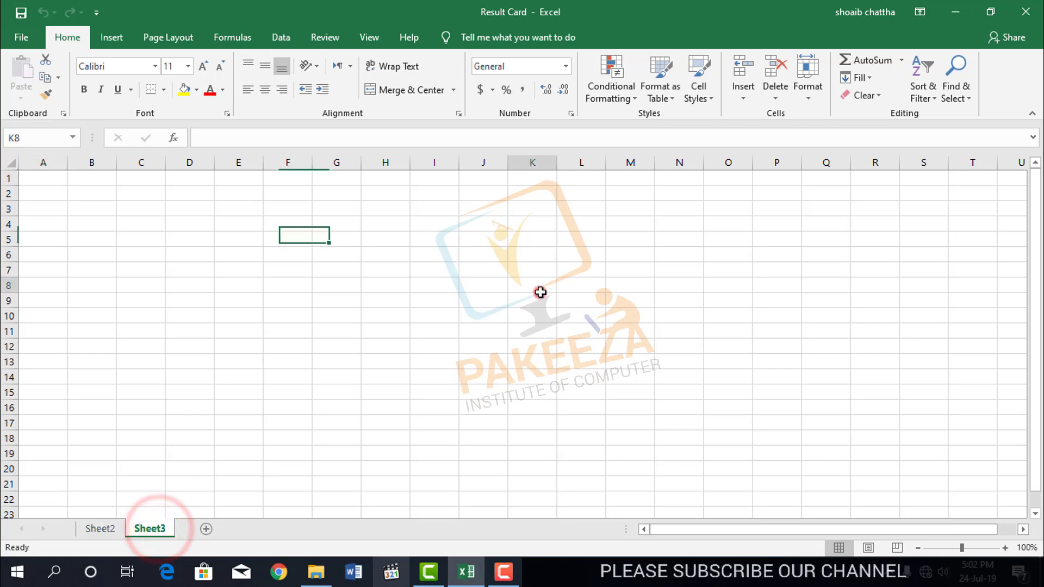
Step: Close the Result Card workbook without saving, reopen it from the desktop and select cell L16 on Sheet1
{"action": "left_click", "coordinate": [1025, 8]}
{"action": "left_click", "coordinate": [521, 313]}
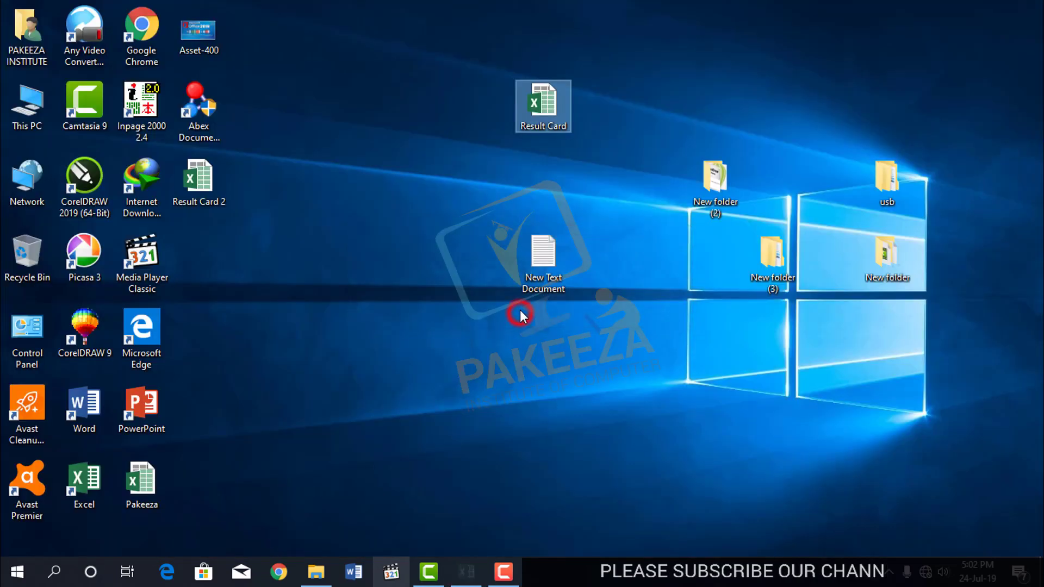
{"action": "right_click", "coordinate": [466, 208]}
{"action": "left_click", "coordinate": [491, 249]}
{"action": "double_click", "coordinate": [556, 106]}
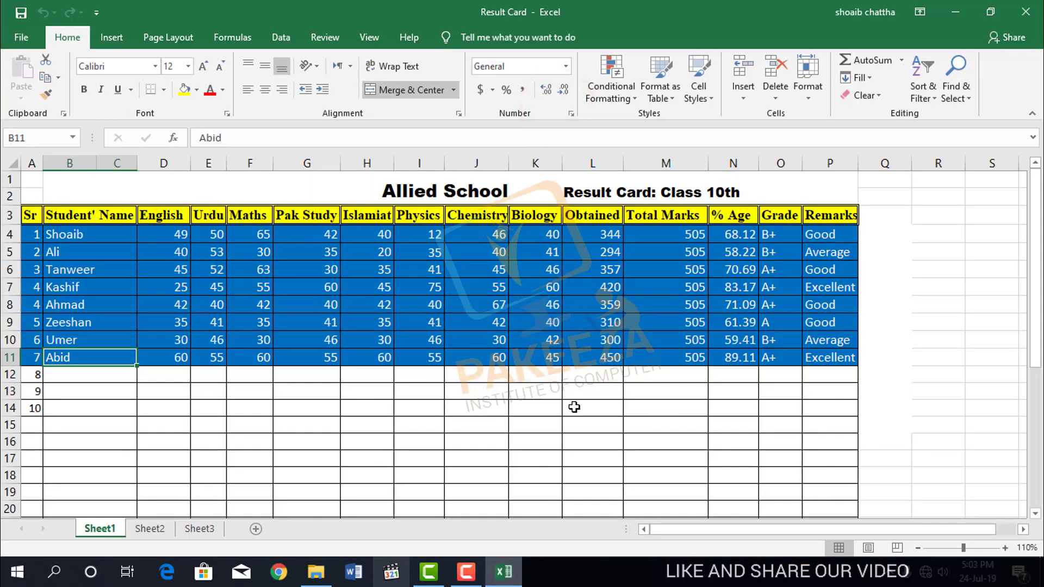
{"action": "left_click", "coordinate": [576, 437]}
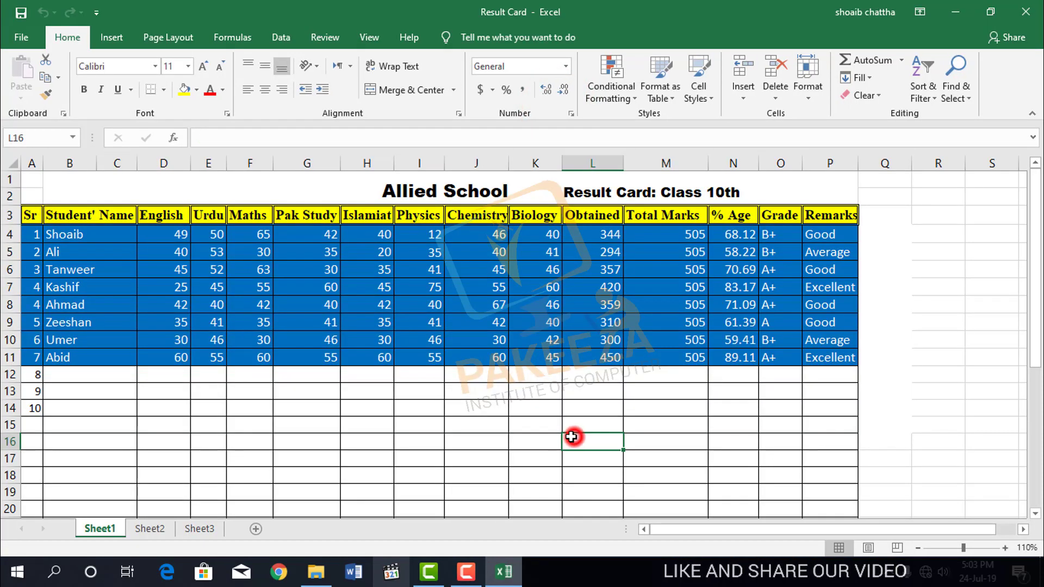
{"action": "left_click", "coordinate": [776, 98]}
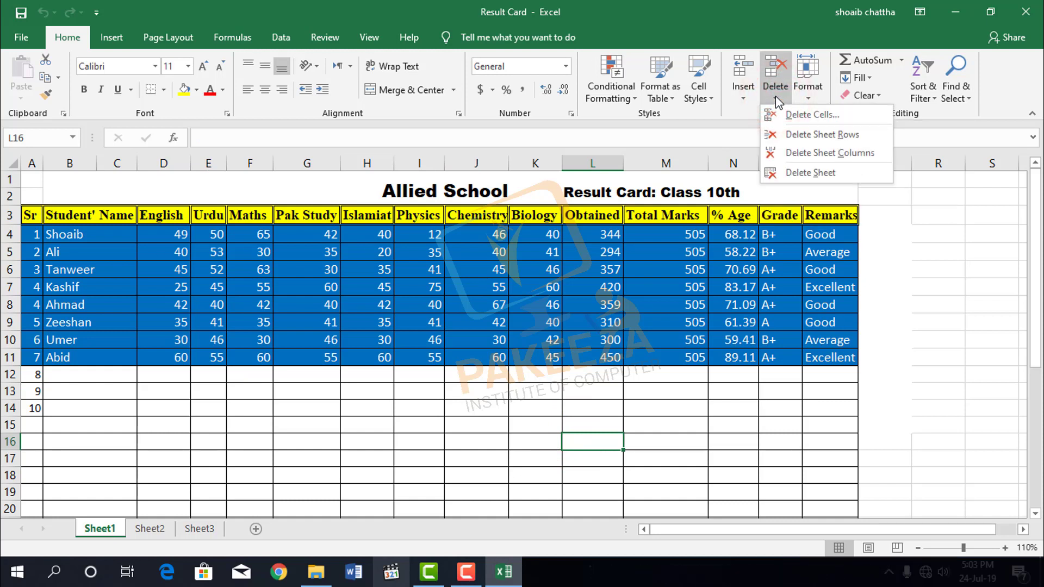
{"action": "left_click", "coordinate": [777, 15]}
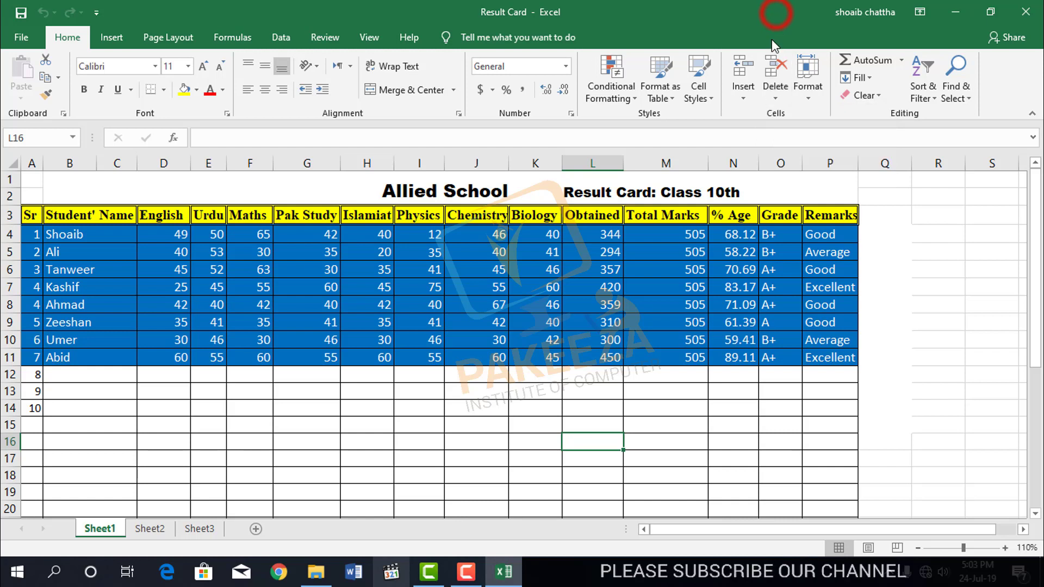
{"action": "left_click", "coordinate": [809, 103]}
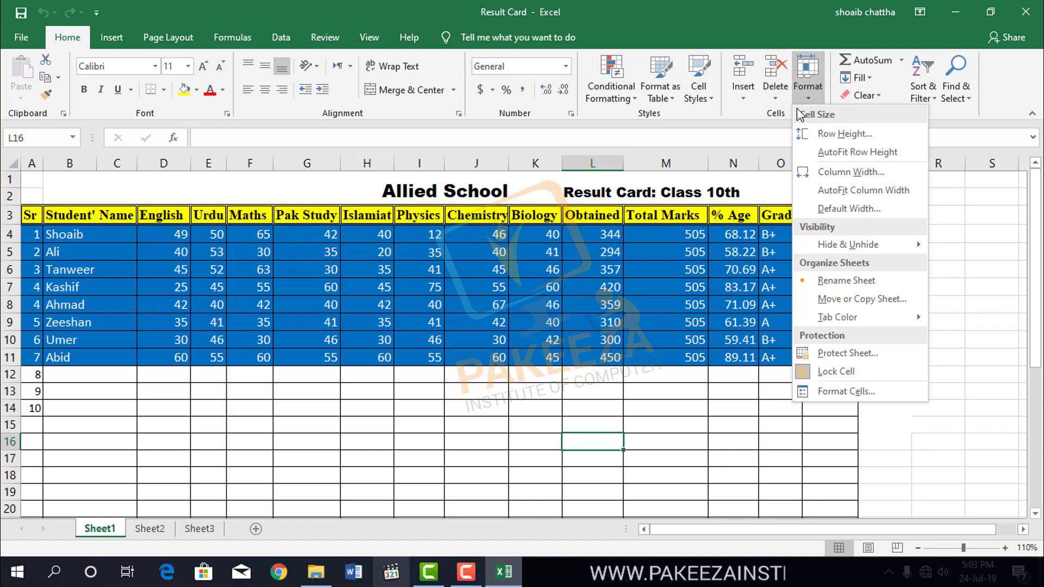
{"action": "left_click", "coordinate": [723, 417]}
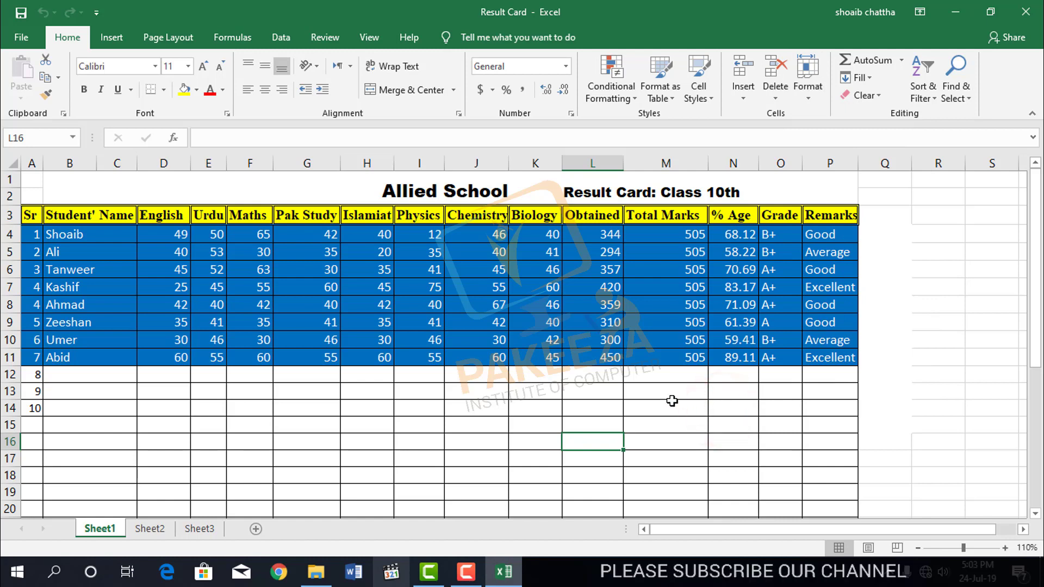
{"action": "scroll", "coordinate": [651, 397], "scroll_direction": "down", "scroll_amount": 1}
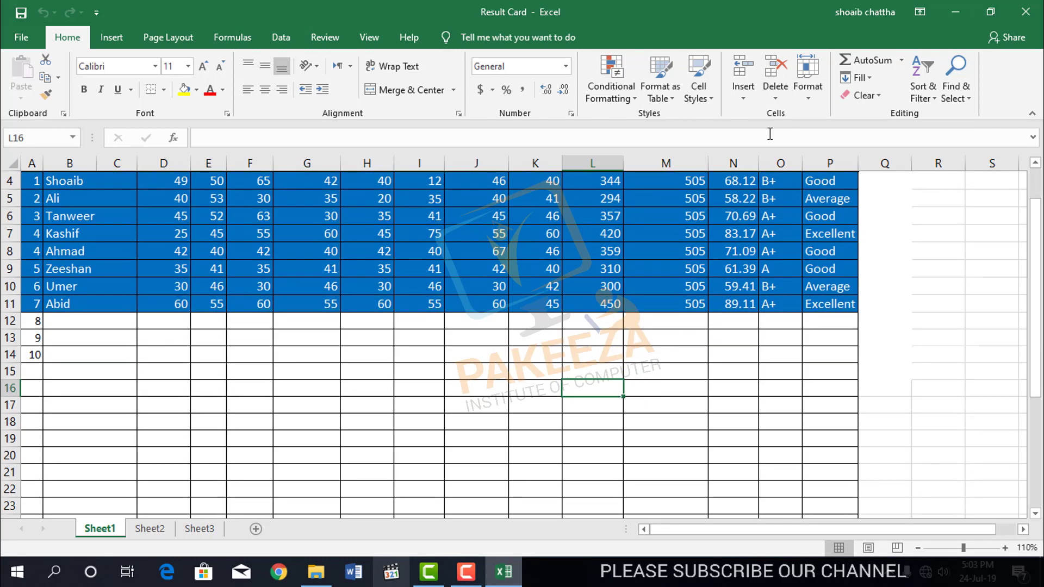
{"action": "left_click", "coordinate": [777, 15]}
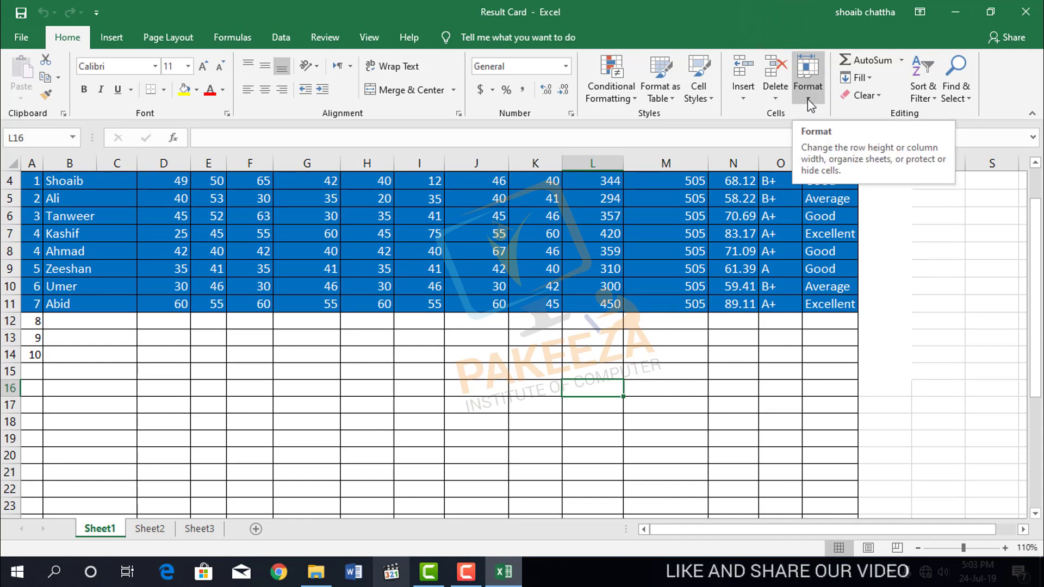
{"action": "left_click", "coordinate": [808, 99]}
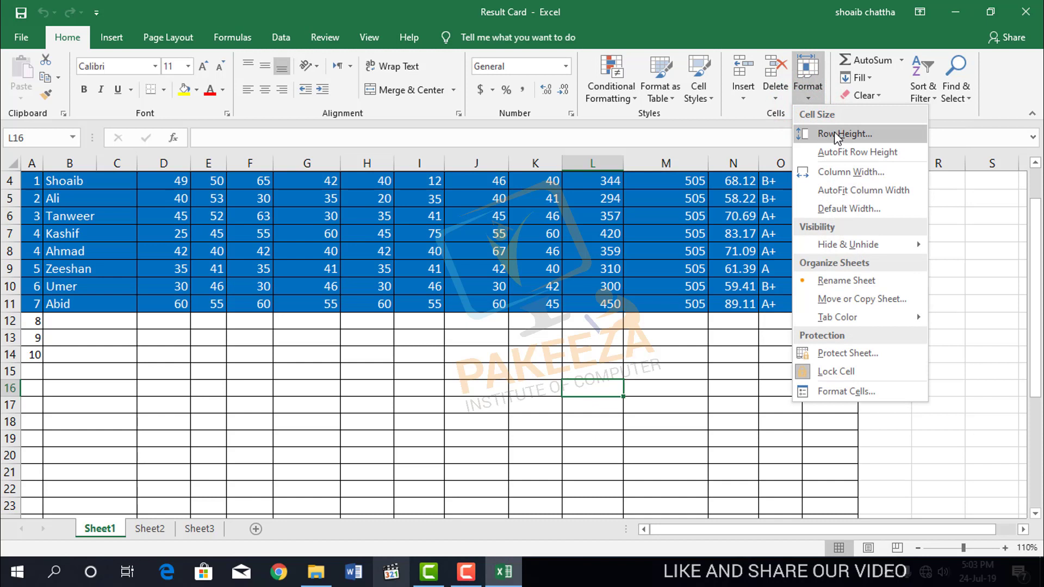
{"action": "left_click", "coordinate": [667, 325]}
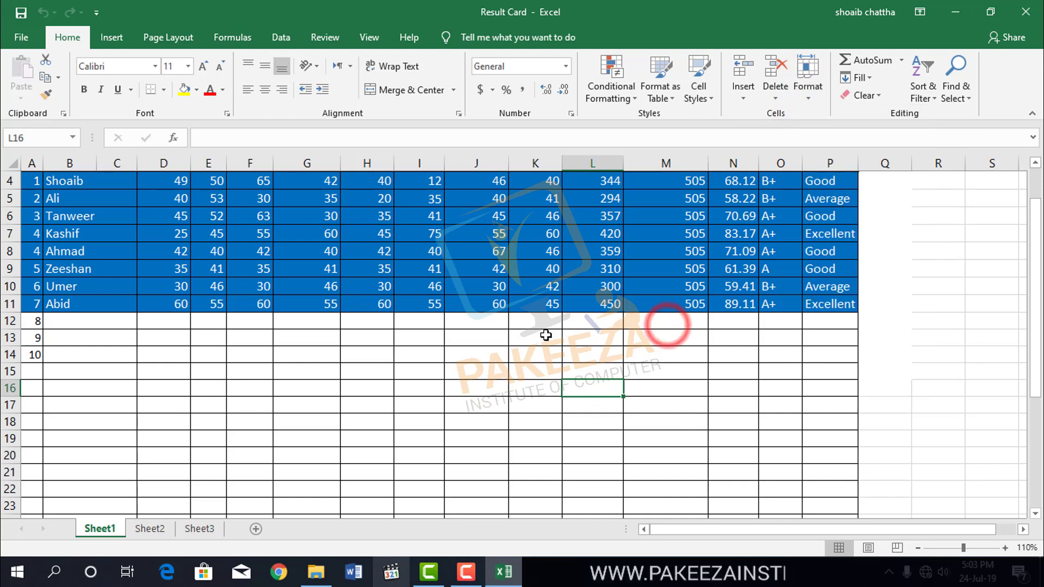
Step: Manually enlarge the heights of rows 12, 13 and 14 by different amounts
{"action": "mouse_move", "coordinate": [16, 330]}
{"action": "left_mouse_down"}
{"action": "mouse_move", "coordinate": [8, 349]}
{"action": "mouse_move", "coordinate": [10, 338]}
{"action": "left_mouse_up"}
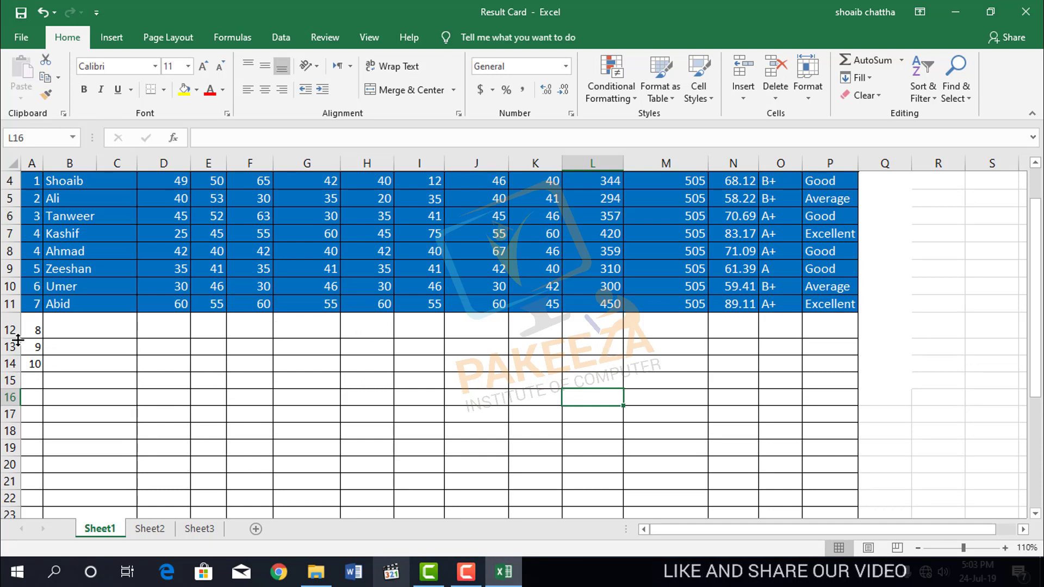
{"action": "left_click_drag", "start_coordinate": [10, 338], "coordinate": [22, 421]}
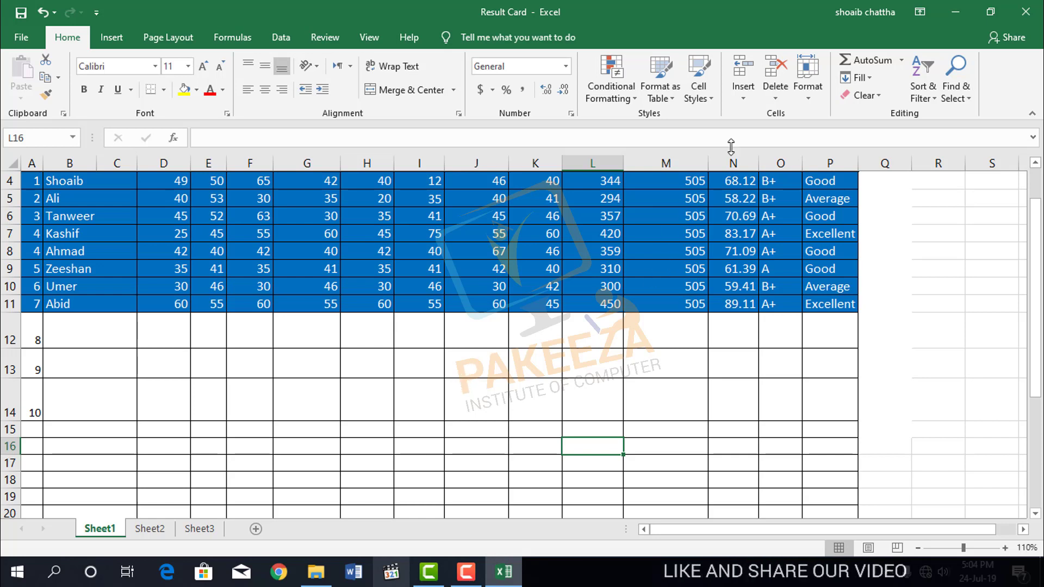
{"action": "left_click", "coordinate": [810, 97]}
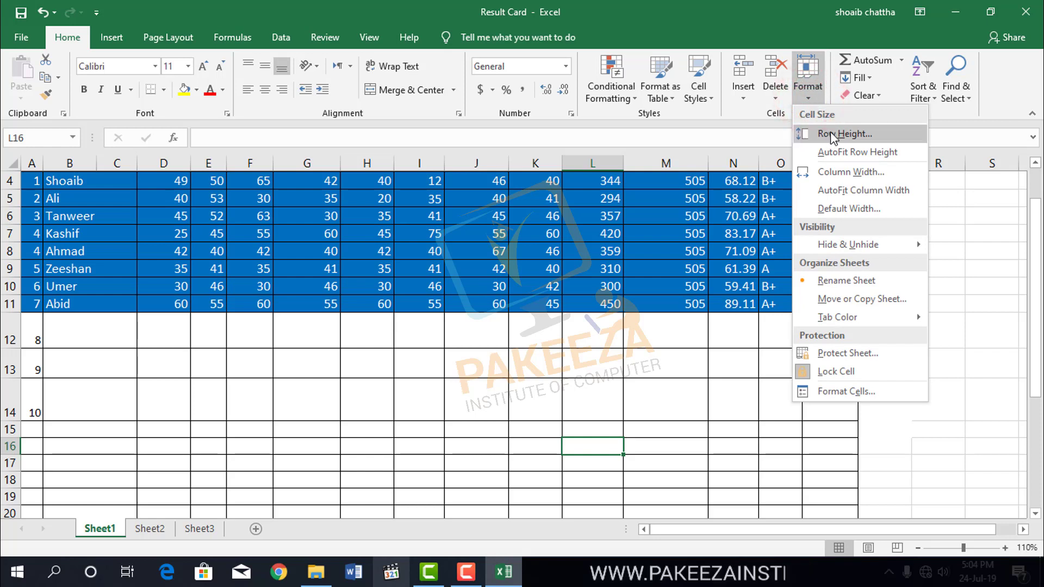
{"action": "left_click", "coordinate": [491, 445]}
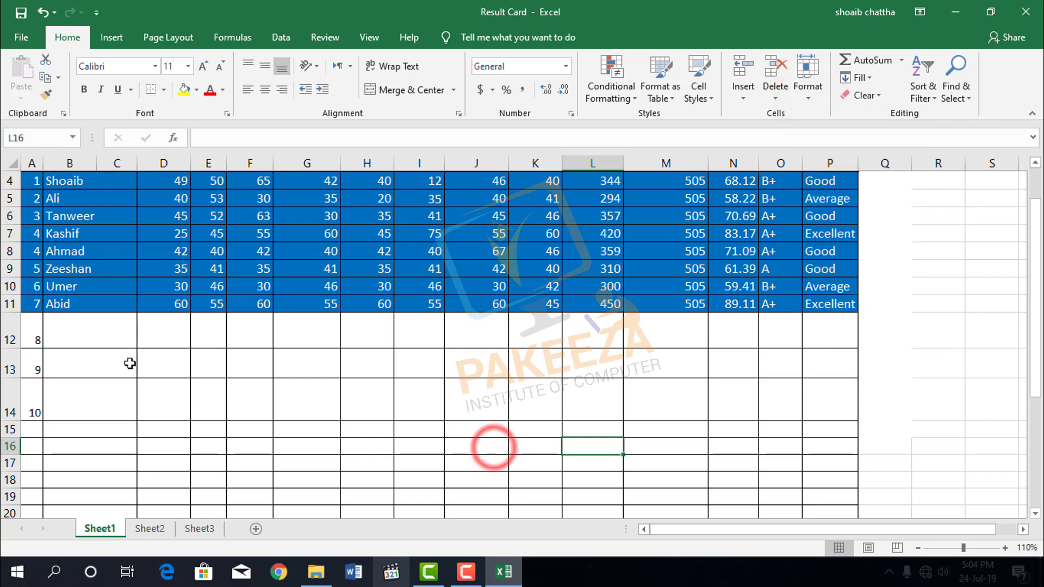
Step: Select B12:O14 and fit the rows to their contents with AutoFit Row Height
{"action": "left_click_drag", "start_coordinate": [88, 337], "coordinate": [771, 413]}
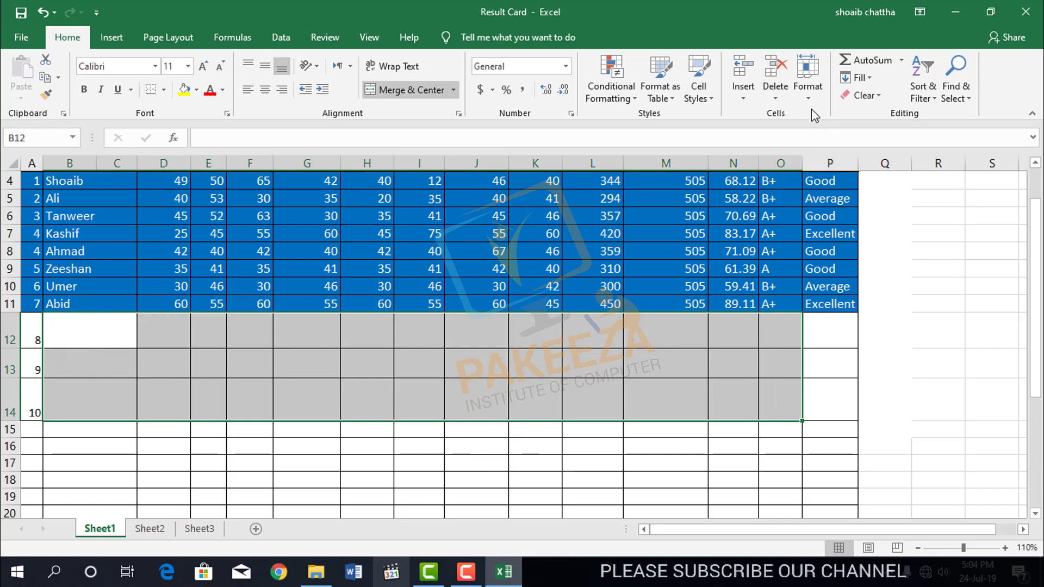
{"action": "left_click", "coordinate": [809, 90]}
{"action": "left_click", "coordinate": [842, 152]}
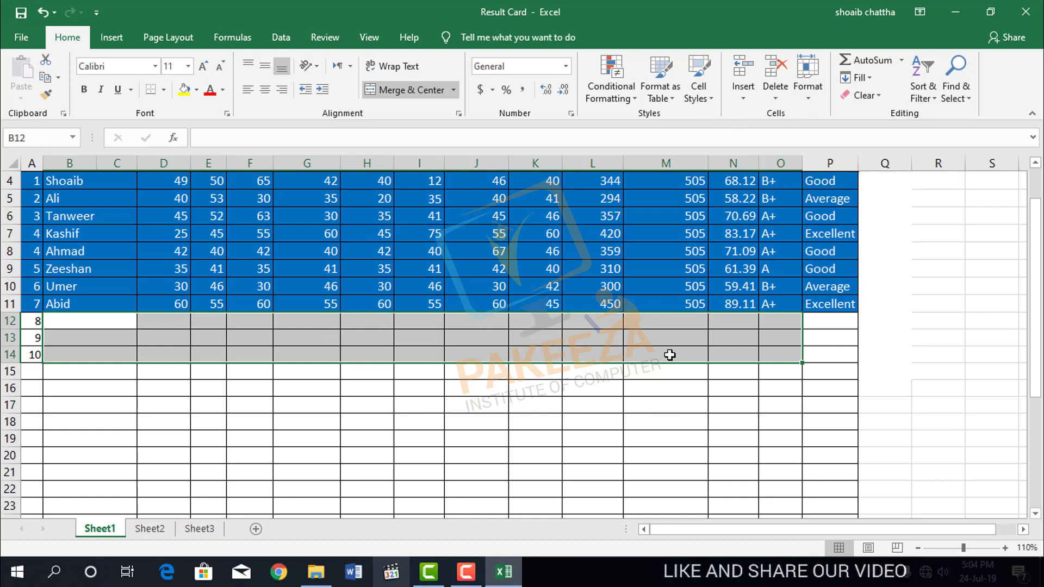
Step: Set the height of rows 12 to 14 to 30 with Row Height, and undo the change
{"action": "left_click", "coordinate": [808, 91]}
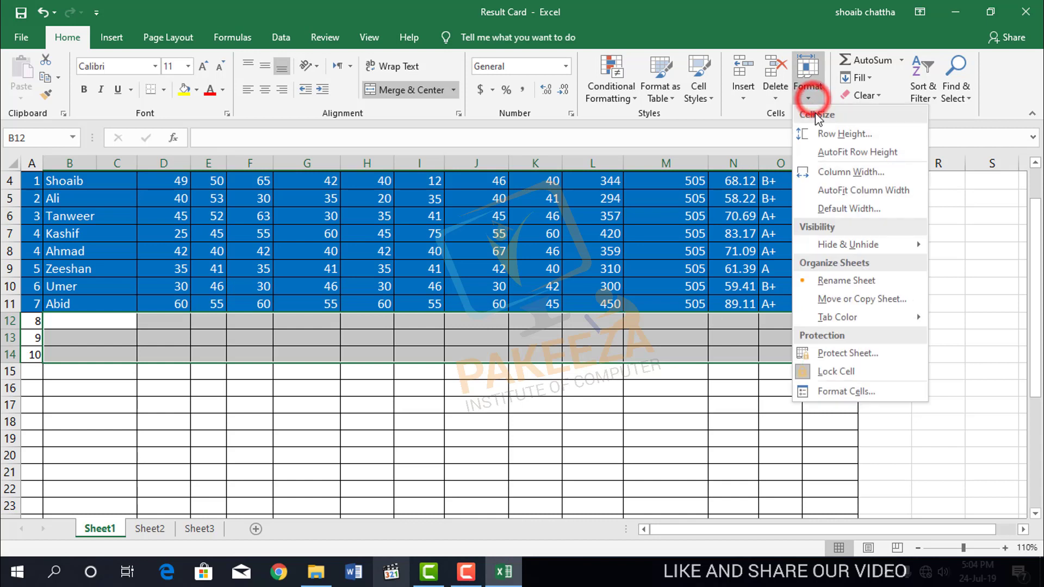
{"action": "left_click", "coordinate": [822, 133]}
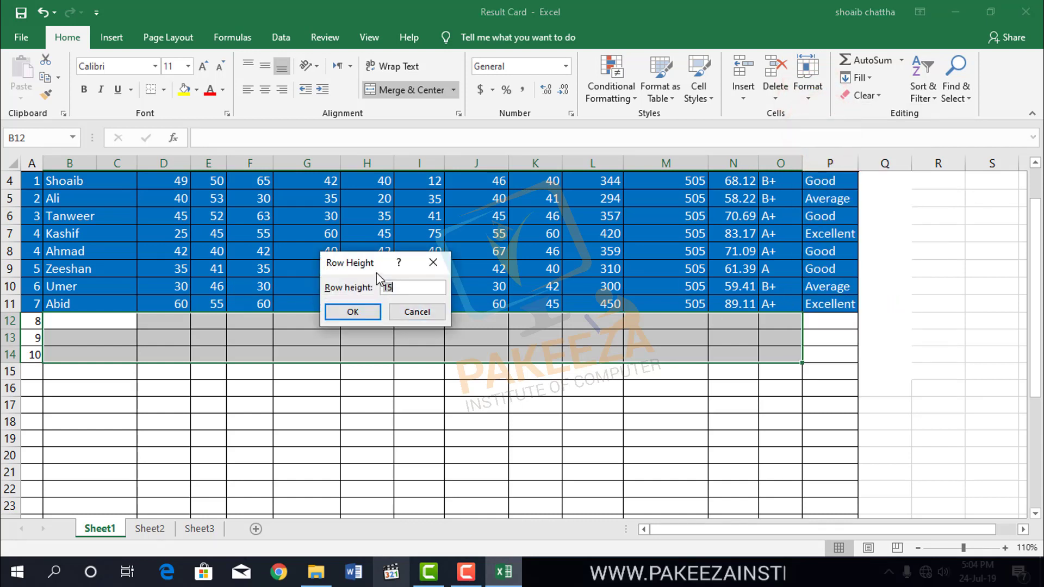
{"action": "left_click_drag", "start_coordinate": [369, 271], "coordinate": [284, 288]}
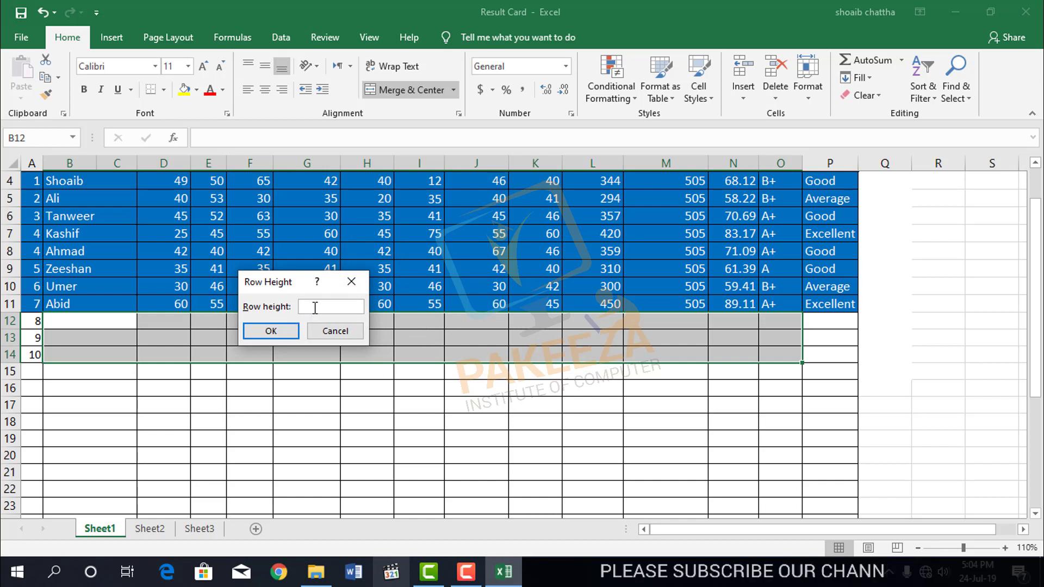
{"action": "type", "text": "30"}
{"action": "key", "text": "Return"}
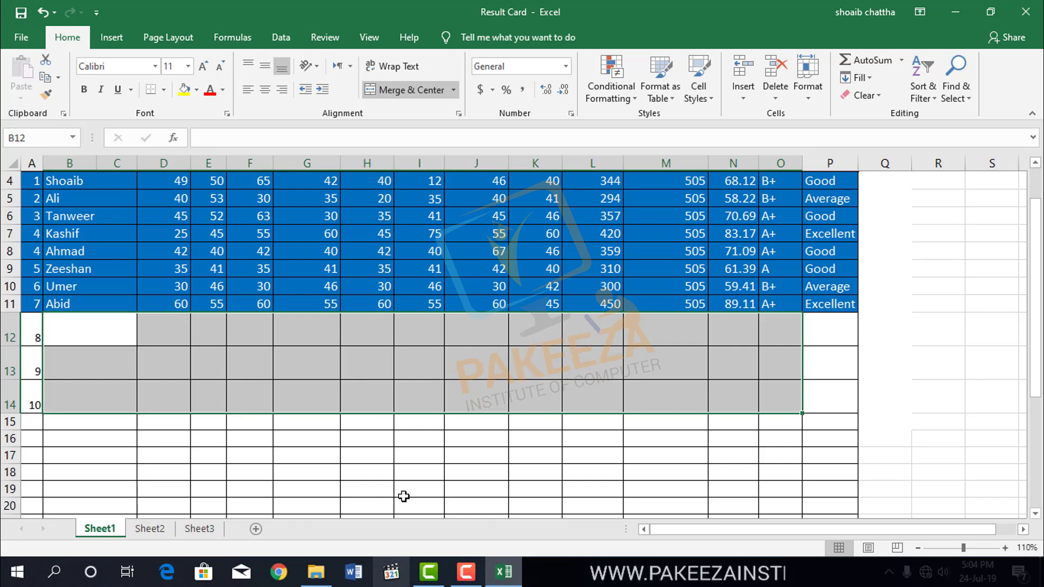
{"action": "key", "text": "ctrl+z"}
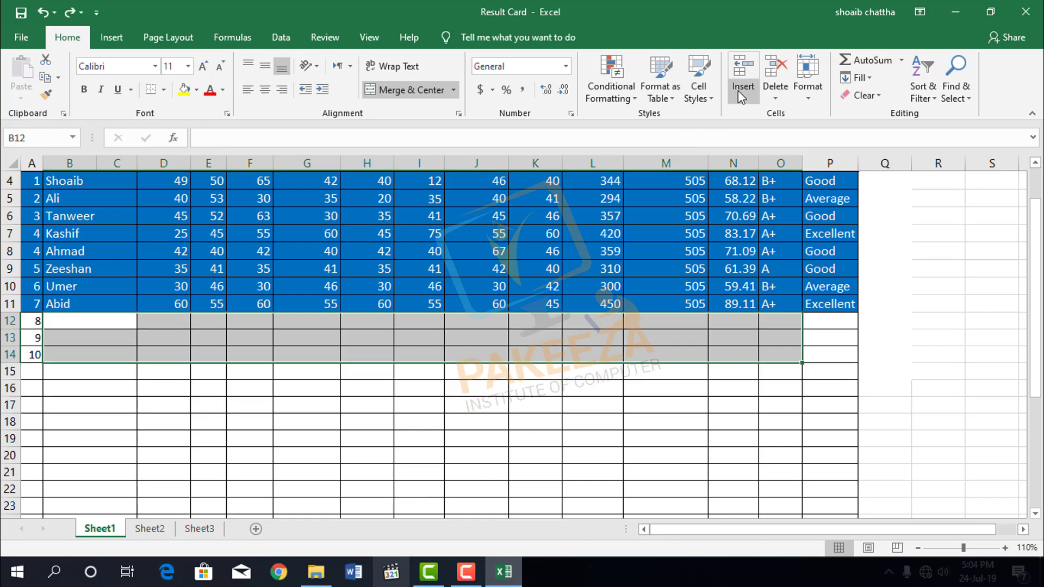
Step: Set the width of columns B to O to 30 with Column Width, and undo the change
{"action": "left_click", "coordinate": [809, 98]}
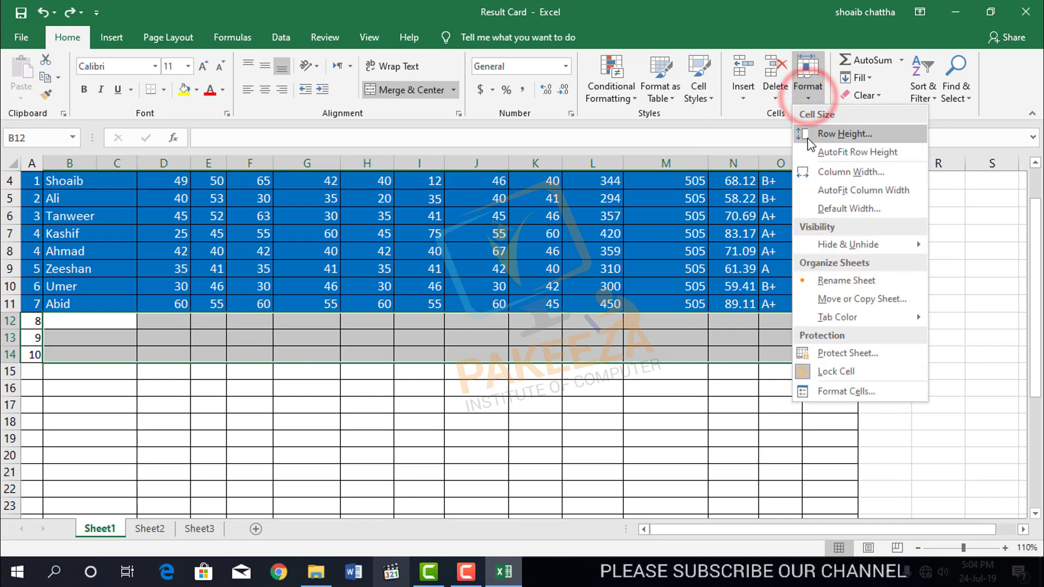
{"action": "left_click", "coordinate": [844, 173]}
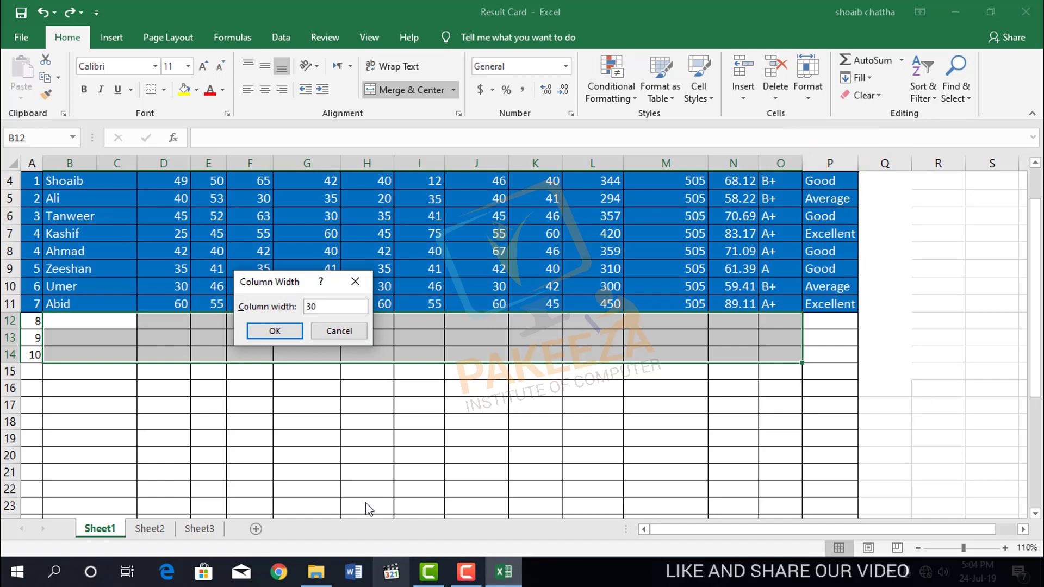
{"action": "key", "text": "Return"}
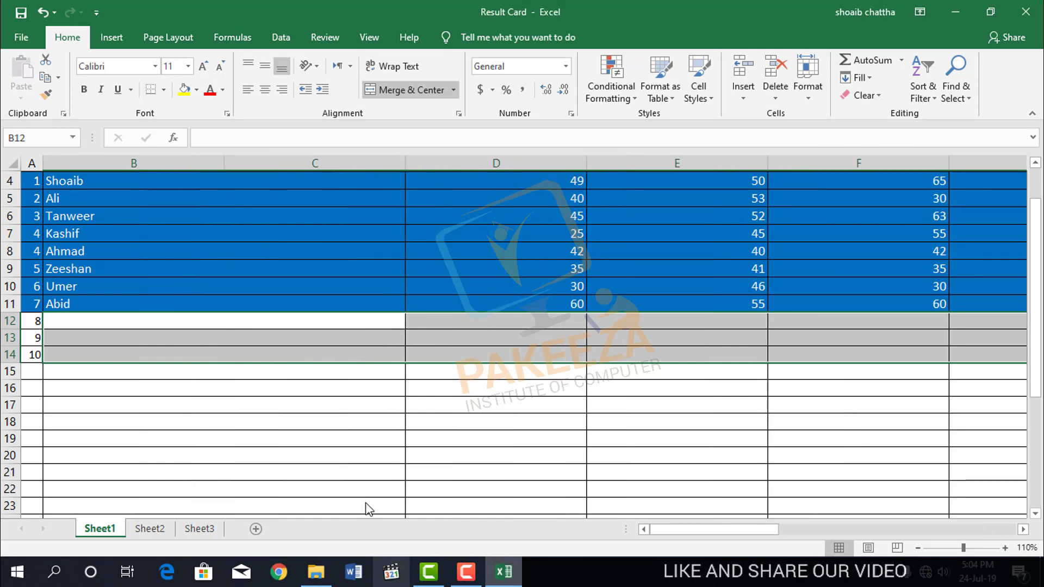
{"action": "key", "text": "ctrl+z"}
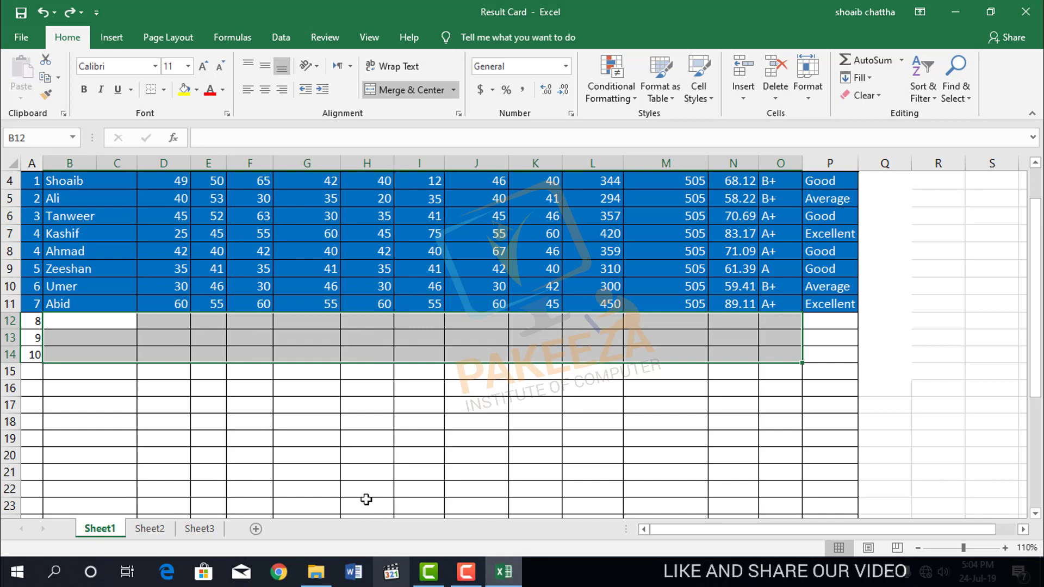
Step: Widen columns B to O to one uniform value with Column Width
{"action": "left_click", "coordinate": [807, 99]}
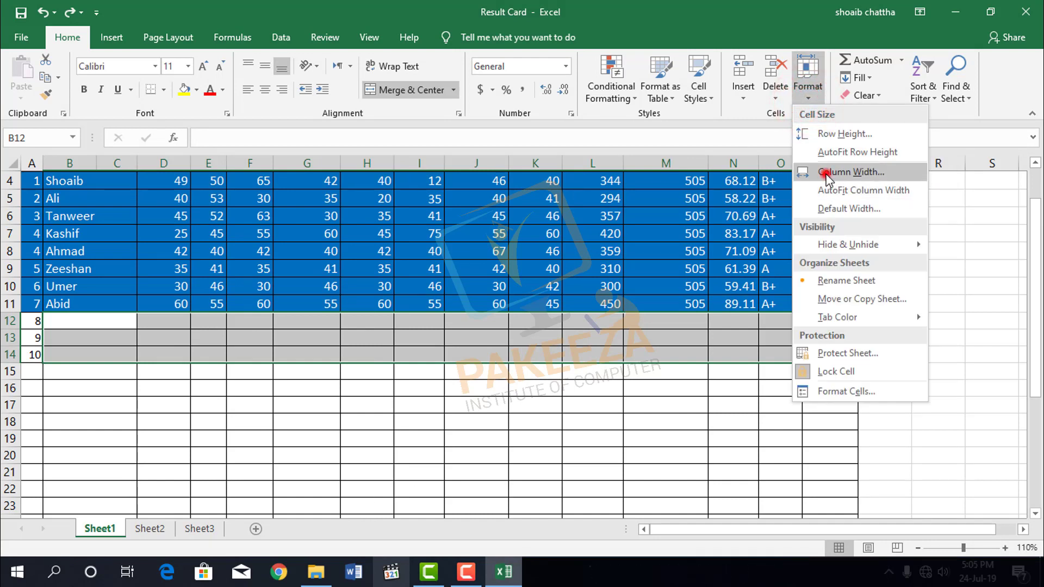
{"action": "left_click", "coordinate": [827, 171]}
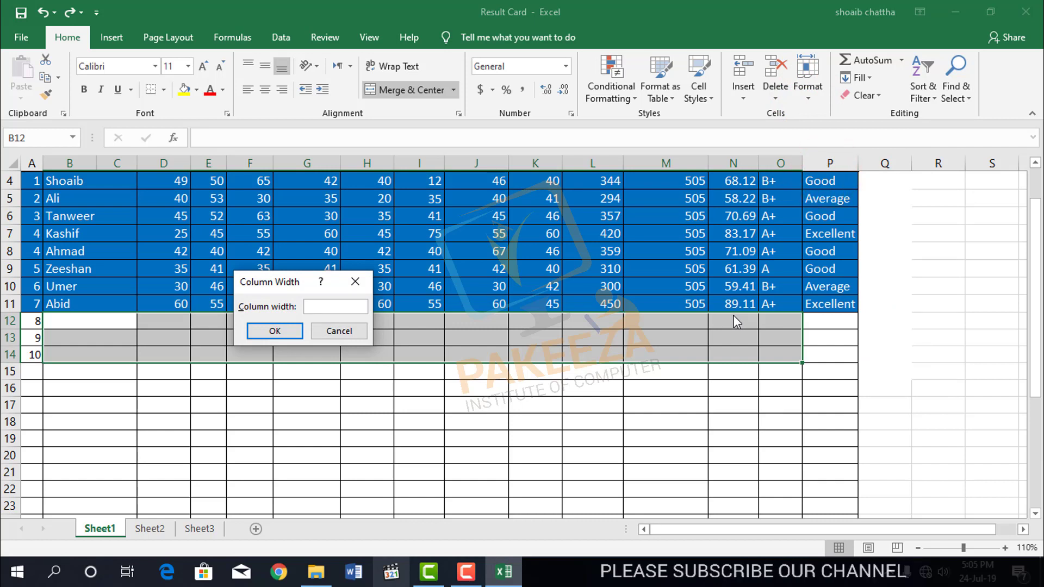
{"action": "key", "text": "Return"}
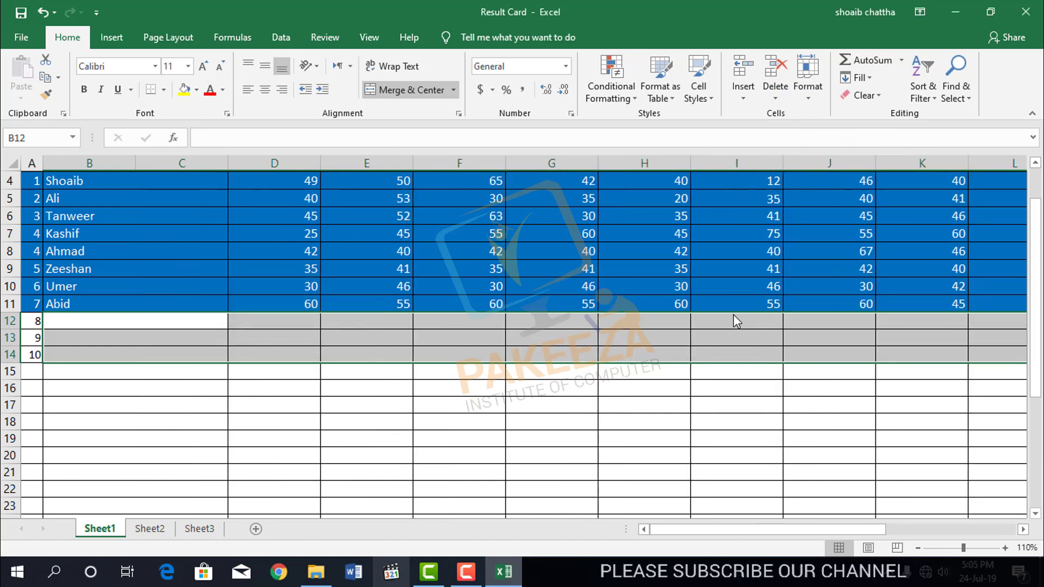
Step: Enter a student's name in cell B12 and select cell I15
{"action": "type", "text": "zeeshan"}
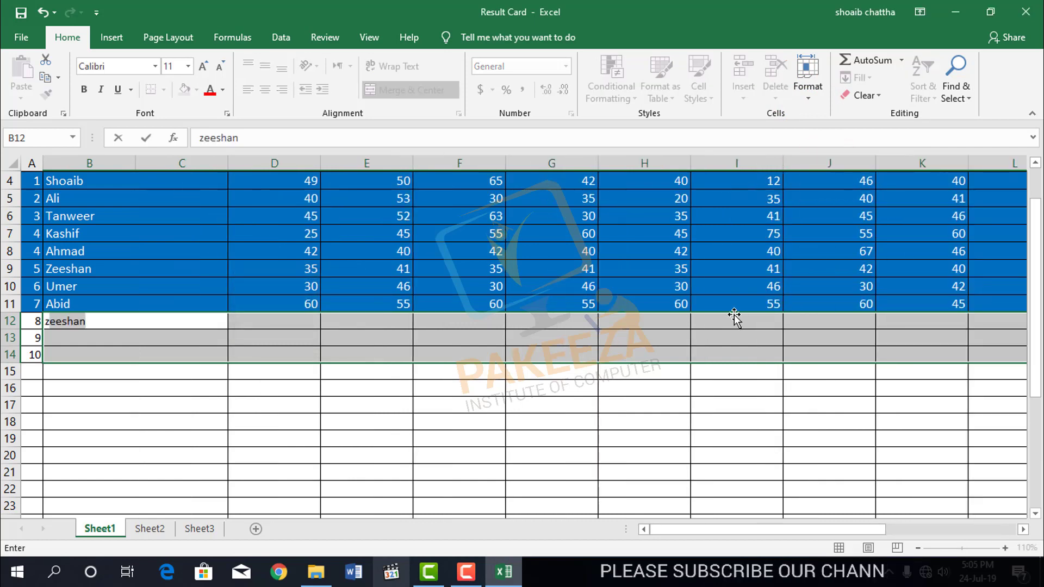
{"action": "key", "text": "BackSpace"}
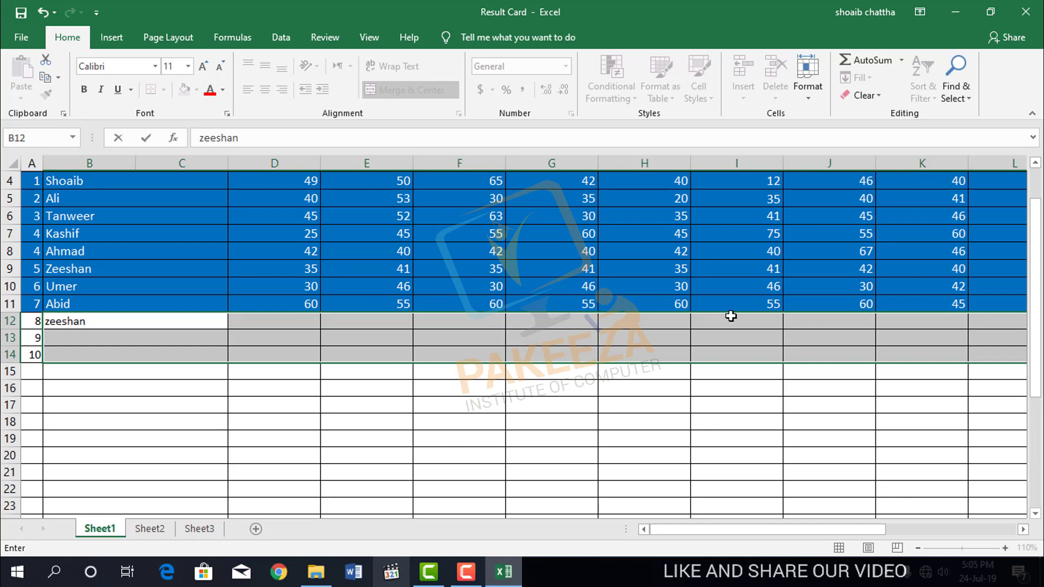
{"action": "left_click", "coordinate": [806, 102]}
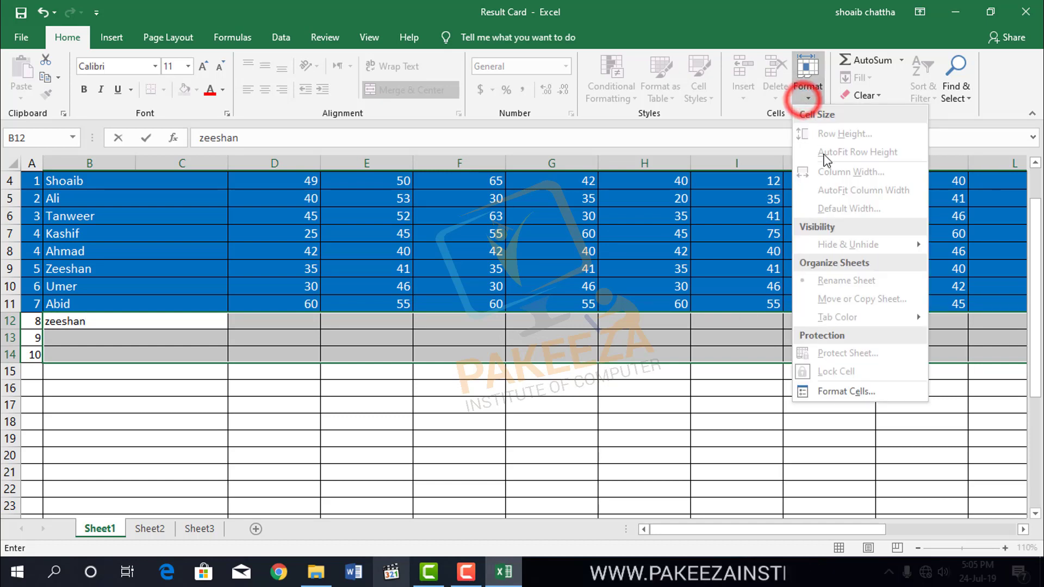
{"action": "left_click", "coordinate": [734, 338]}
{"action": "left_click", "coordinate": [739, 379]}
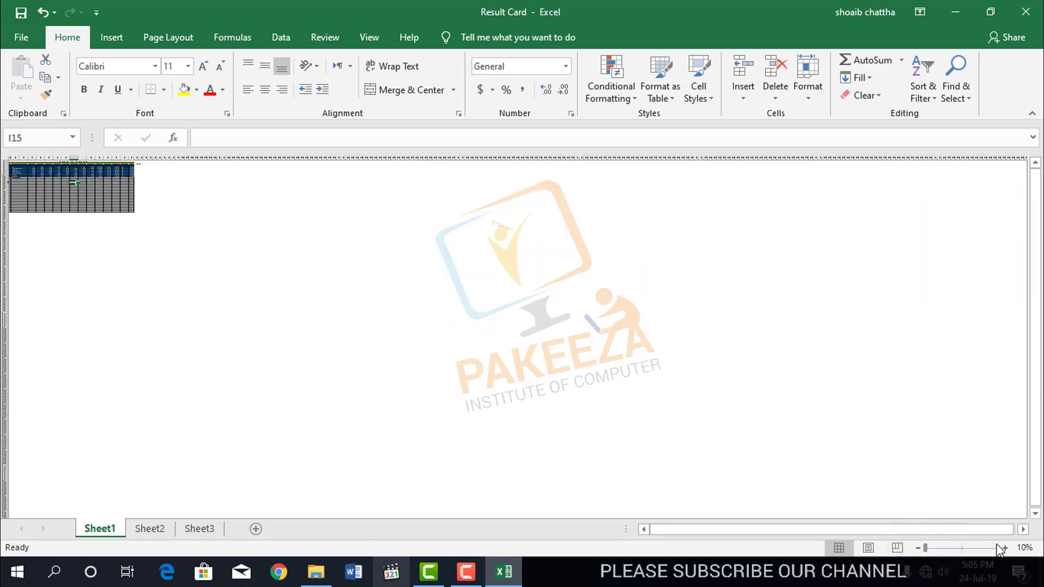
Step: Select the whole sheet, fit every column to its contents with AutoFit Column Width, and clear the selection
{"action": "left_click", "coordinate": [1004, 547]}
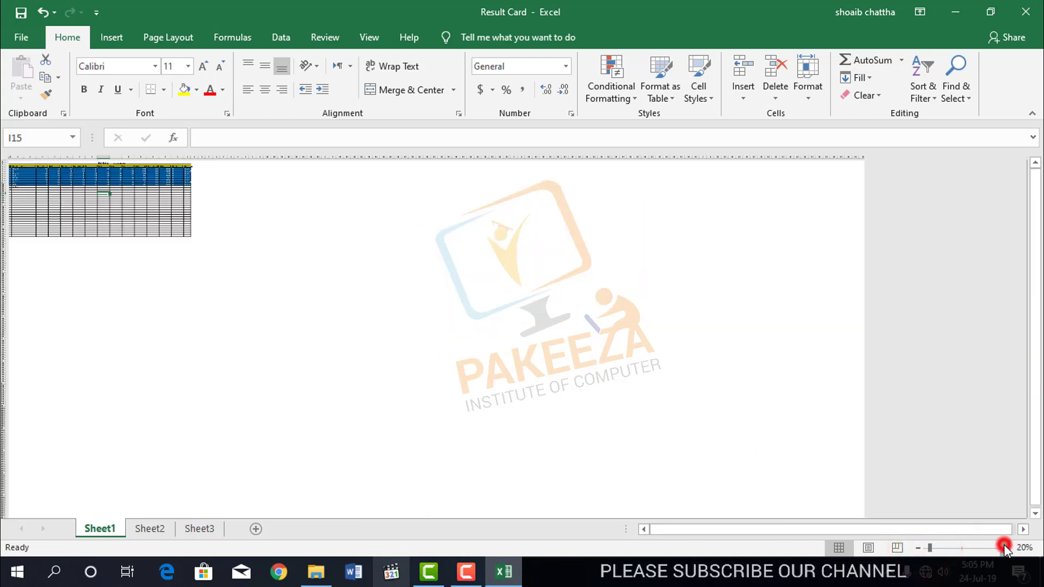
{"action": "left_click", "coordinate": [1004, 547]}
{"action": "left_click", "coordinate": [1005, 548]}
{"action": "left_click", "coordinate": [1005, 548]}
{"action": "left_click", "coordinate": [1004, 548]}
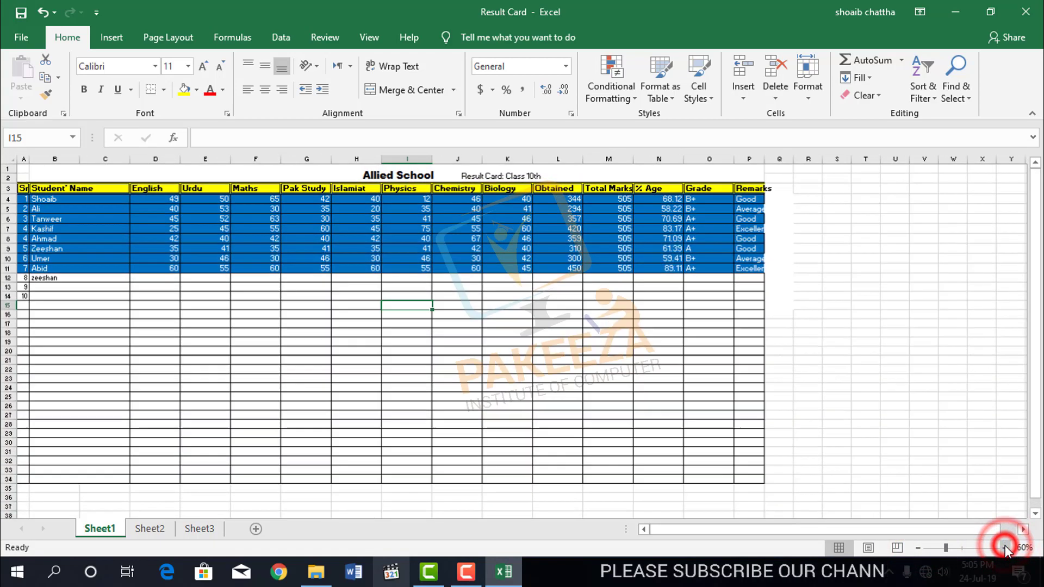
{"action": "left_click", "coordinate": [1005, 548]}
{"action": "left_click", "coordinate": [1005, 547]}
{"action": "left_click", "coordinate": [1004, 548]}
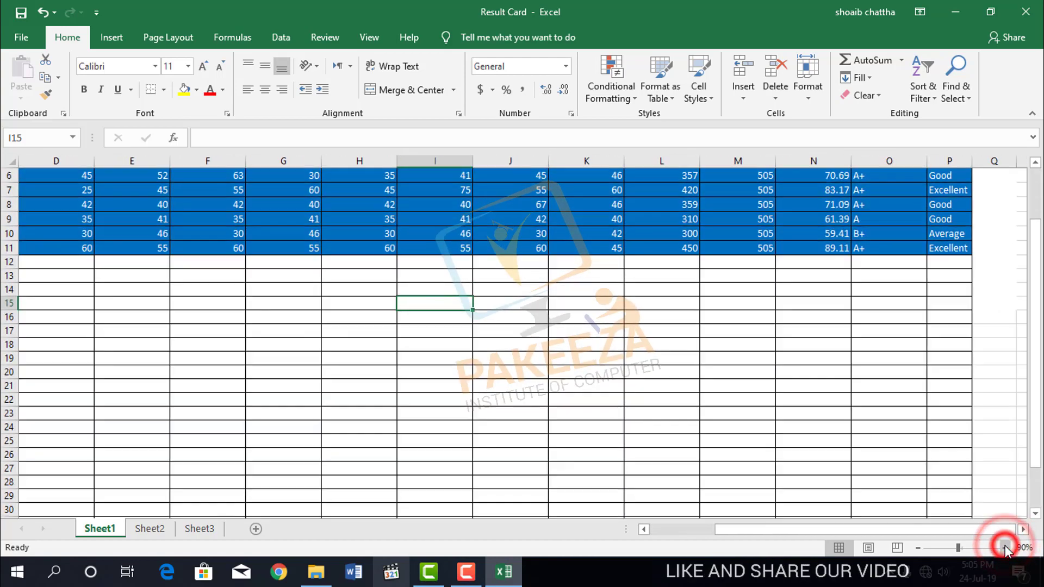
{"action": "scroll", "coordinate": [816, 327], "scroll_direction": "up", "scroll_amount": 2}
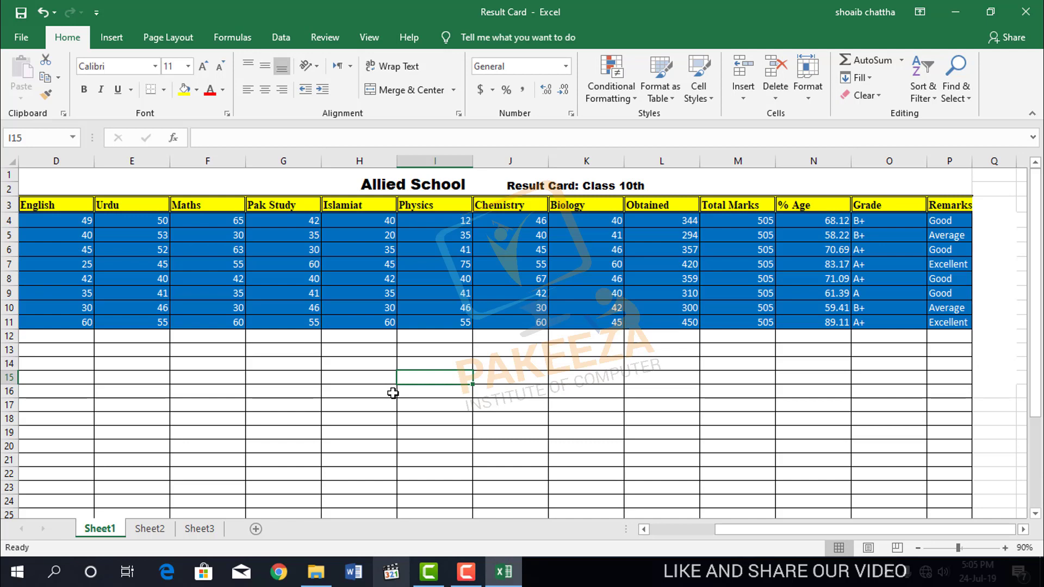
{"action": "key", "text": "ctrl+a"}
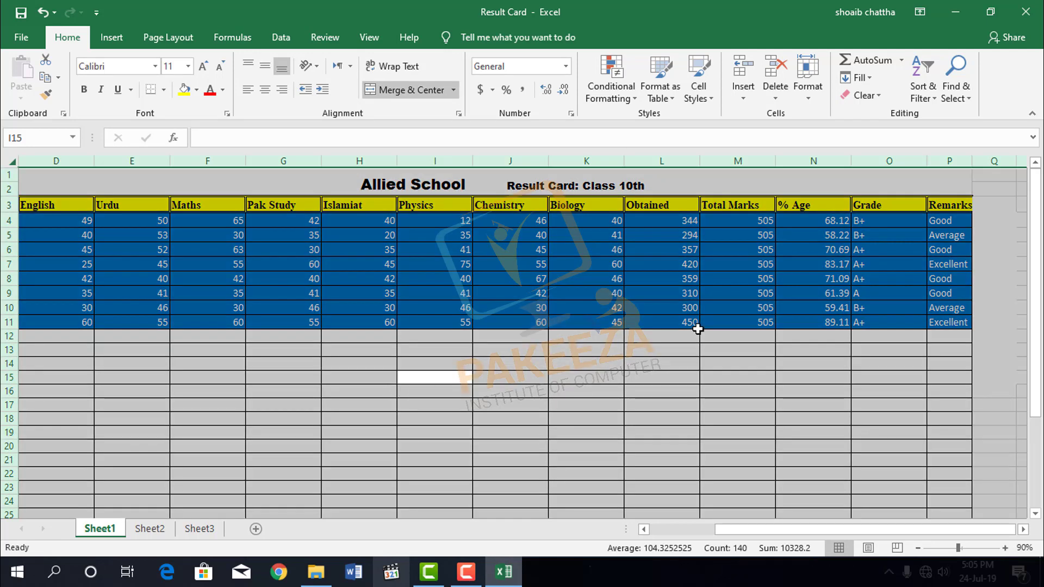
{"action": "left_click", "coordinate": [806, 90]}
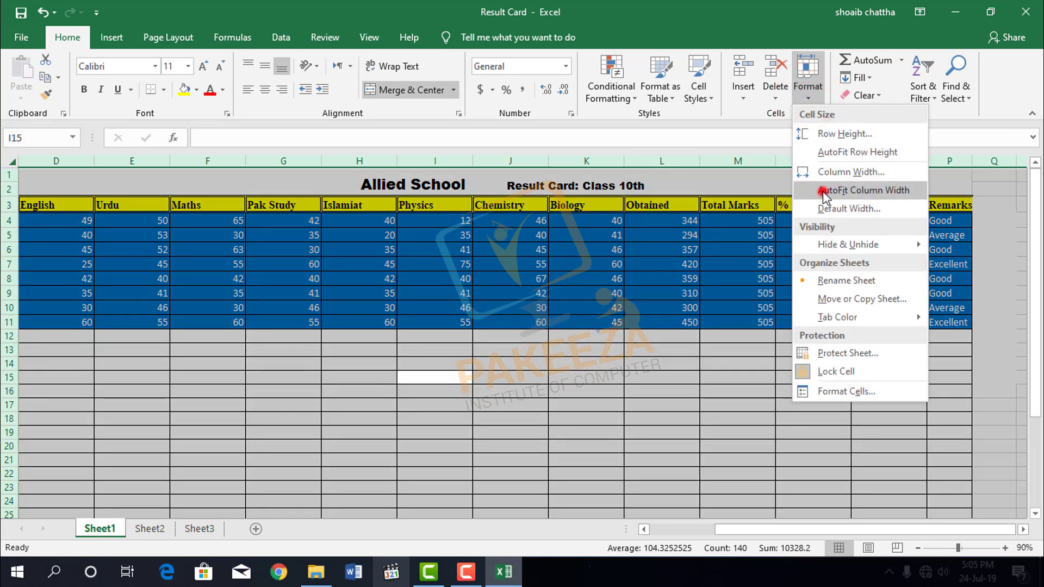
{"action": "left_click", "coordinate": [826, 192]}
{"action": "left_click", "coordinate": [1006, 548]}
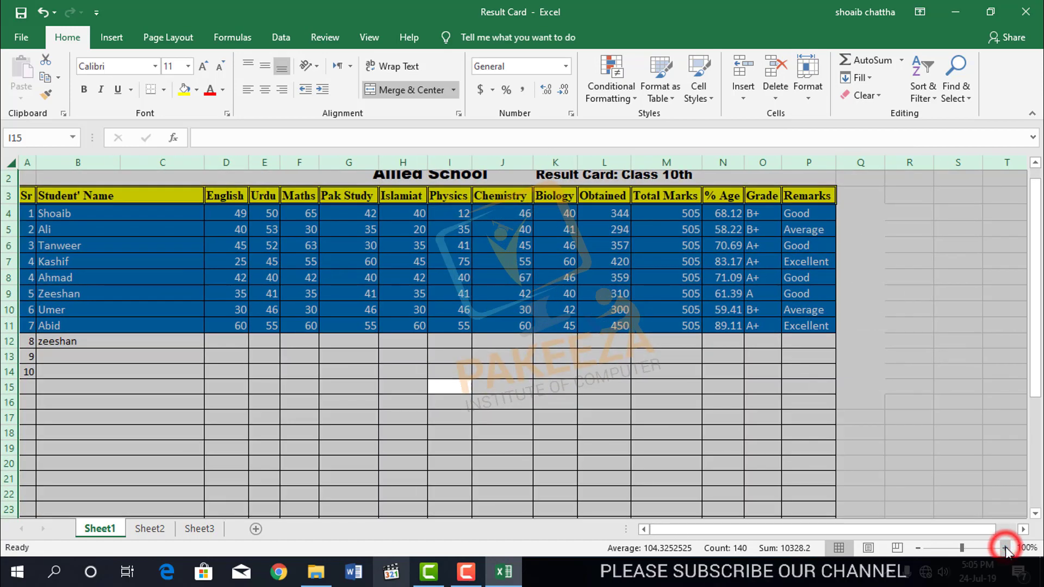
{"action": "left_click", "coordinate": [1005, 547]}
{"action": "left_click", "coordinate": [1006, 547]}
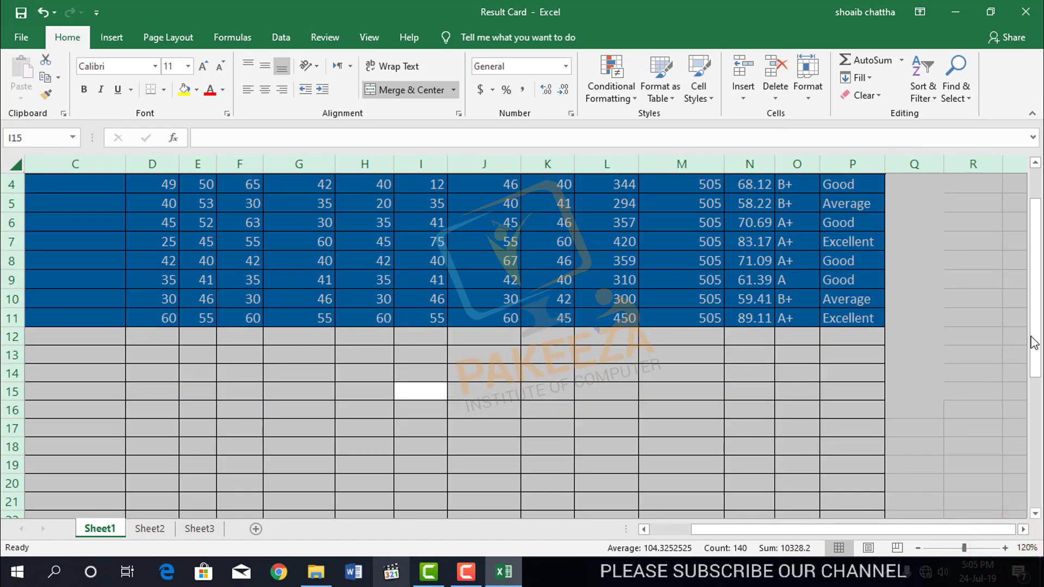
{"action": "left_click_drag", "start_coordinate": [1032, 343], "coordinate": [1032, 312]}
{"action": "left_click", "coordinate": [744, 429]}
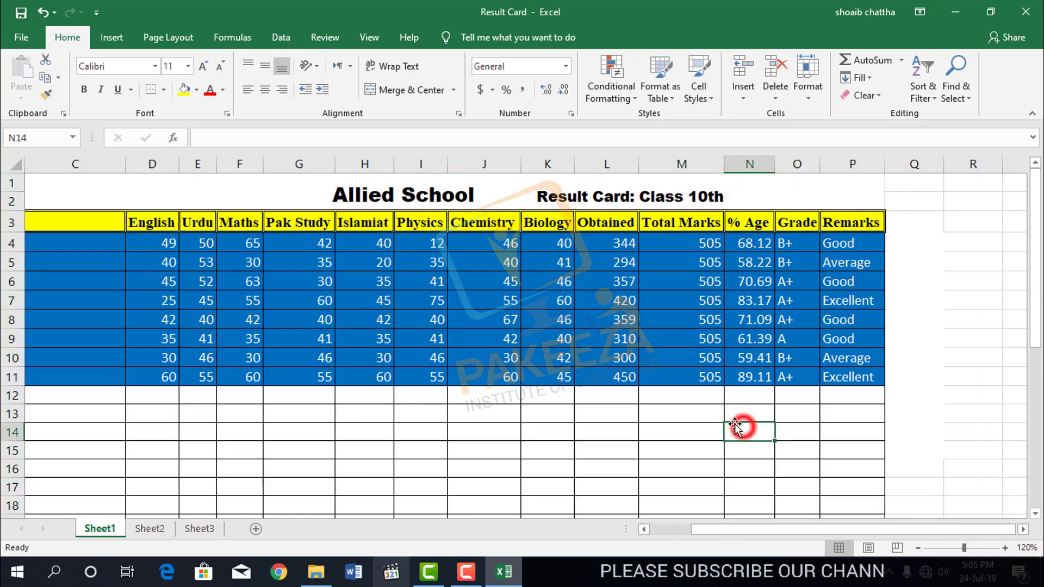
Step: Hide row 11 of the result table with Hide Rows and unhide it again
{"action": "left_click", "coordinate": [807, 99]}
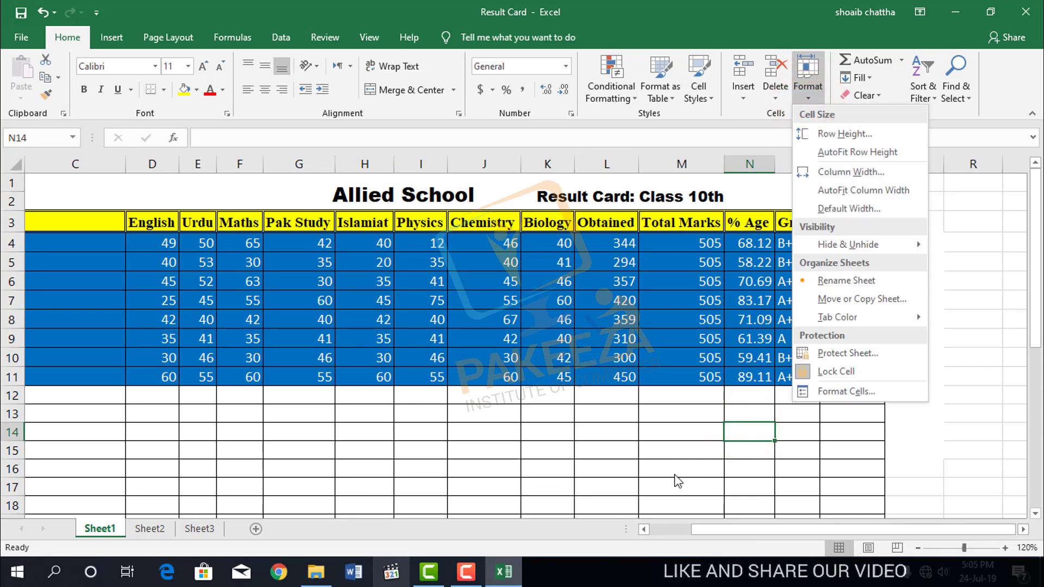
{"action": "left_click", "coordinate": [637, 430]}
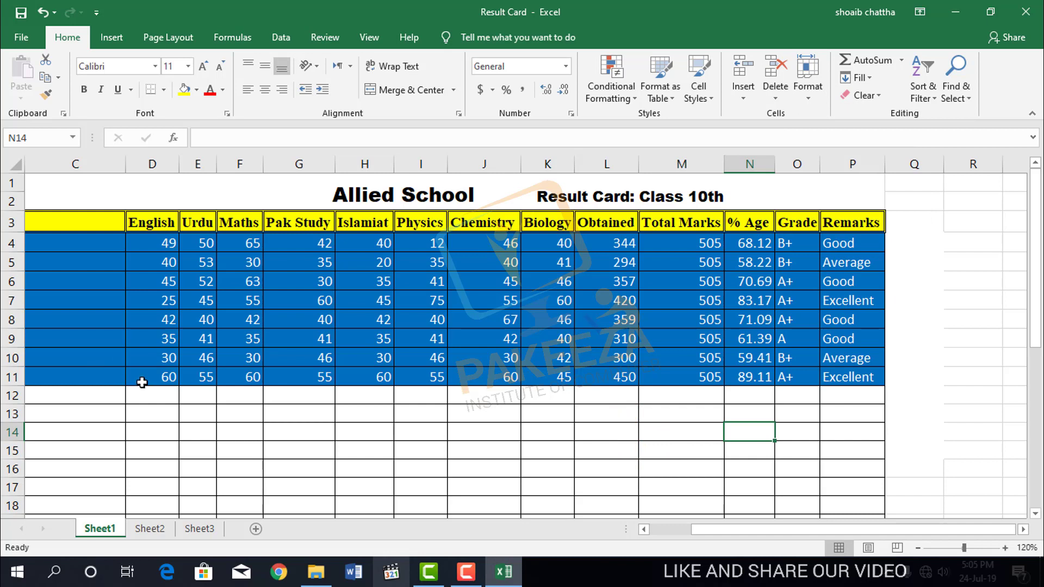
{"action": "left_click_drag", "start_coordinate": [142, 382], "coordinate": [738, 377]}
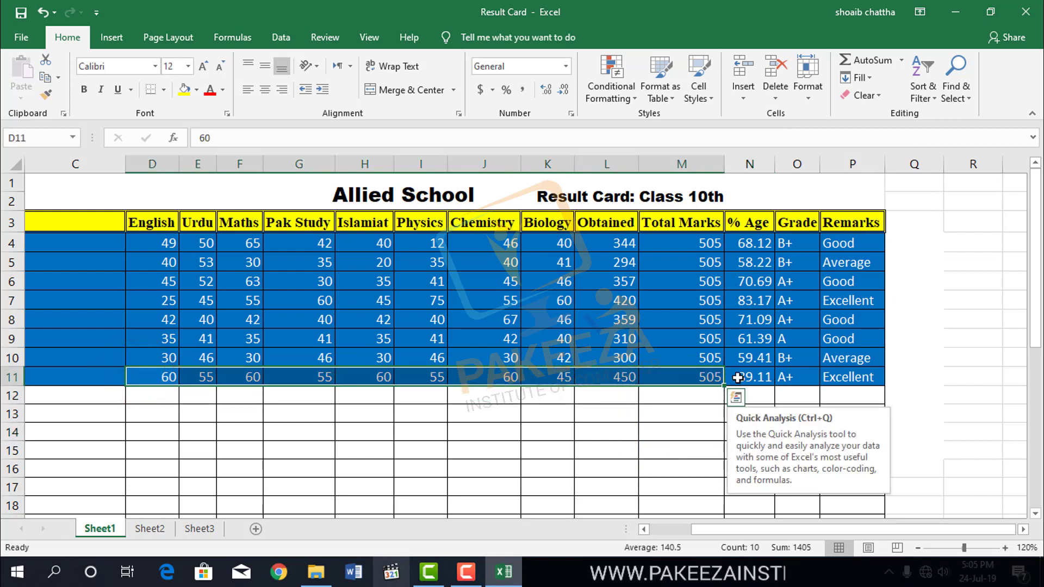
{"action": "left_click", "coordinate": [808, 87]}
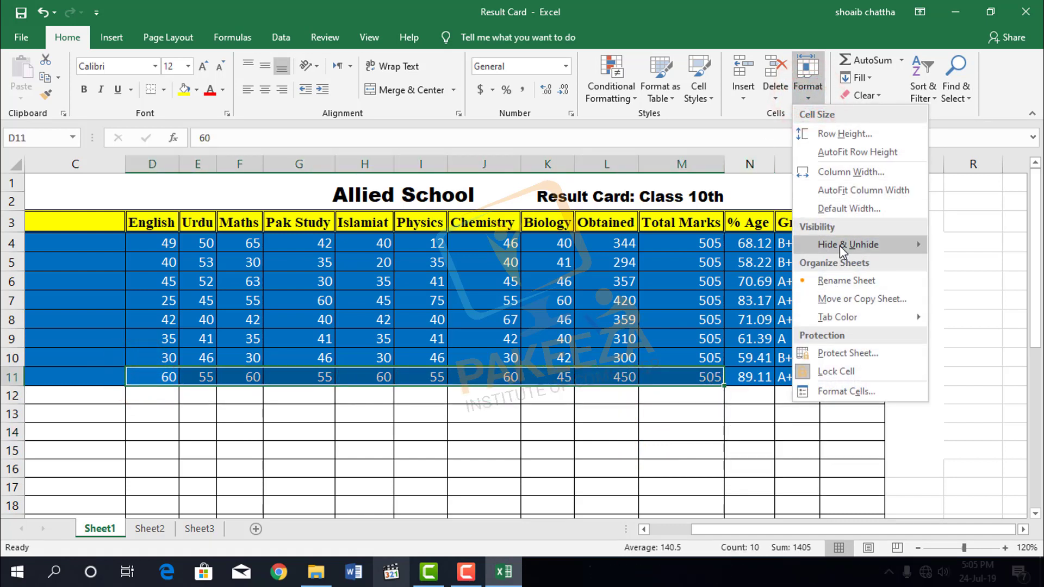
{"action": "mouse_move", "coordinate": [841, 246]}
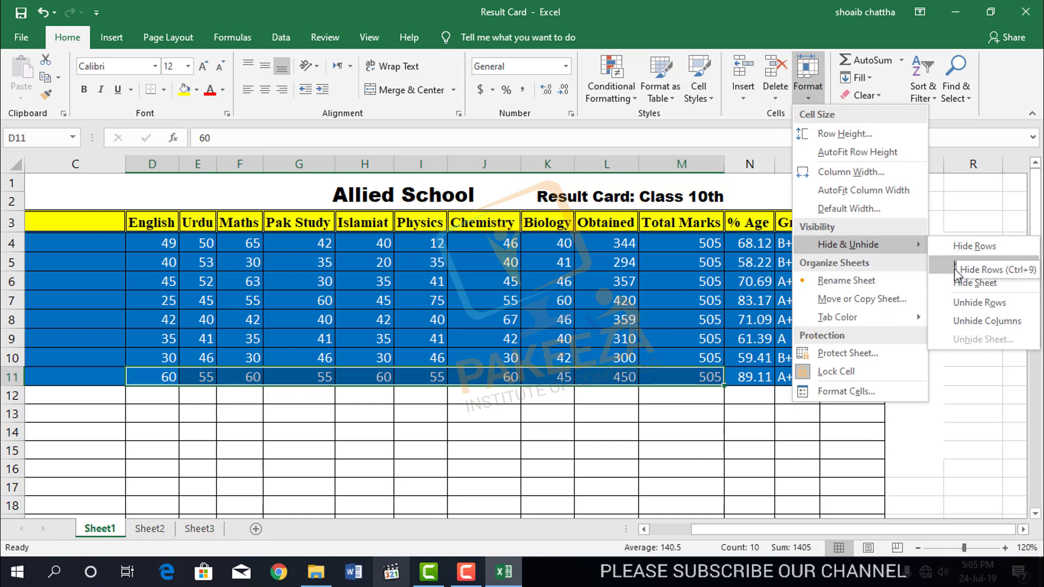
{"action": "left_click", "coordinate": [978, 248]}
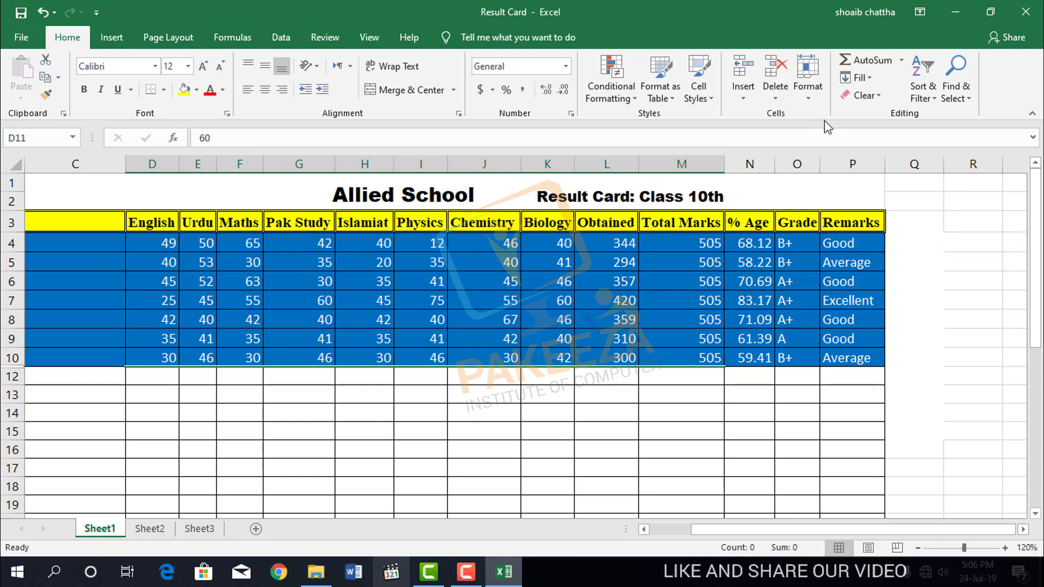
{"action": "left_click", "coordinate": [808, 91]}
{"action": "mouse_move", "coordinate": [896, 253]}
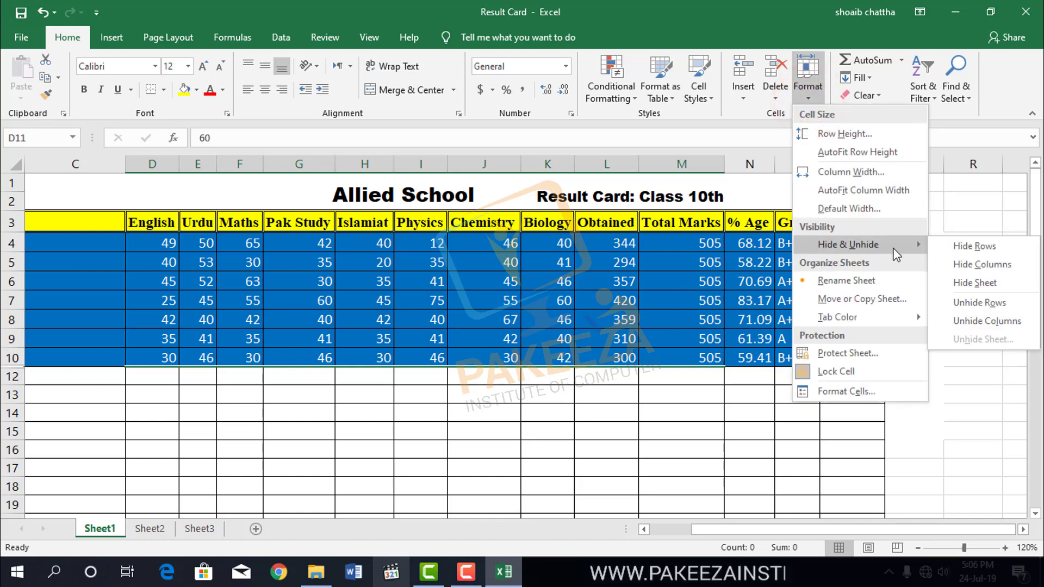
{"action": "left_click", "coordinate": [970, 305]}
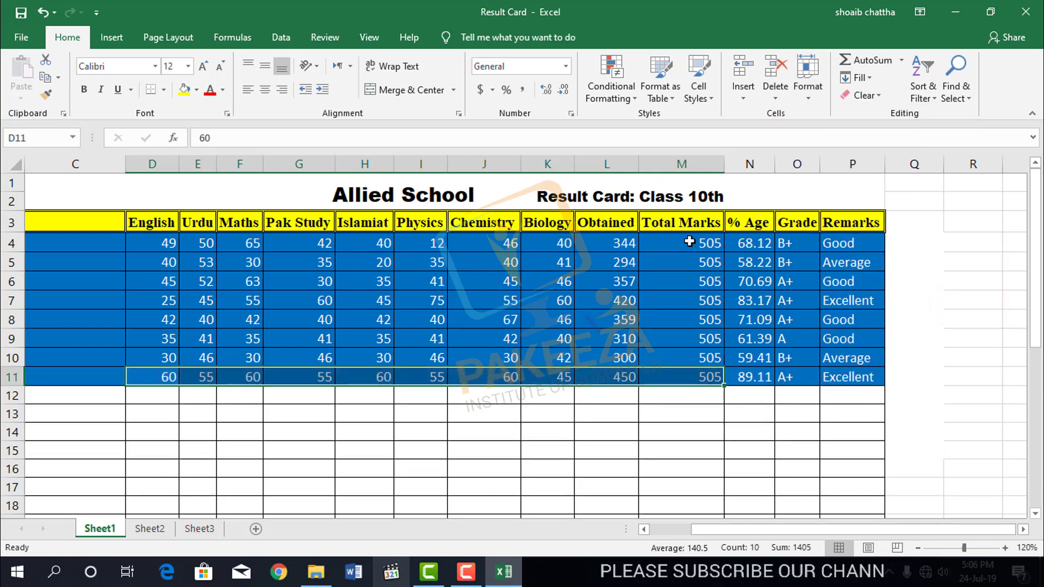
Step: Hide the Obtained column (L) with Hide Columns and unhide it again
{"action": "left_click", "coordinate": [591, 419]}
{"action": "left_click_drag", "start_coordinate": [606, 217], "coordinate": [622, 396]}
{"action": "left_click", "coordinate": [808, 87]}
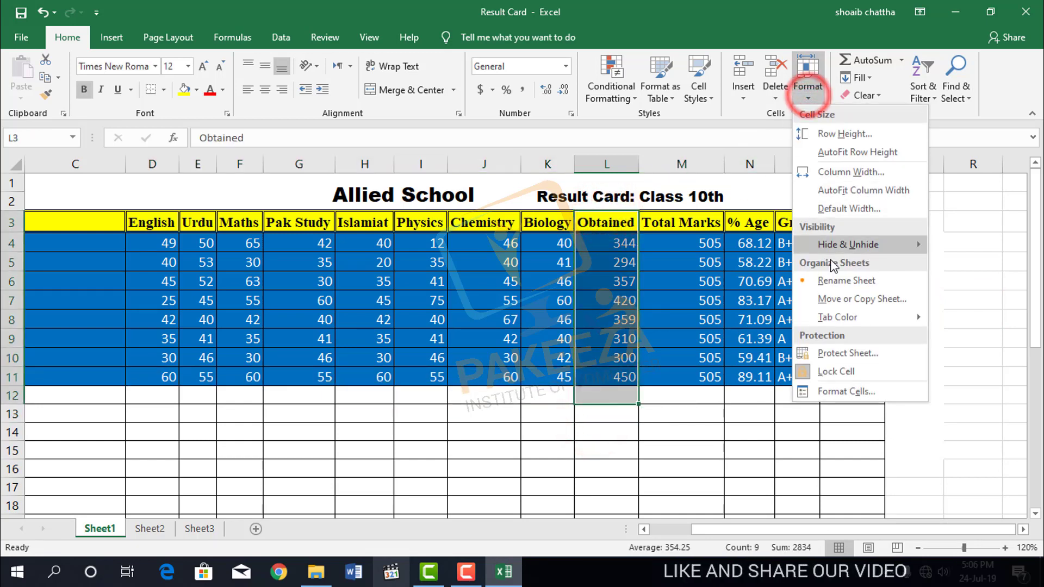
{"action": "left_click", "coordinate": [990, 266]}
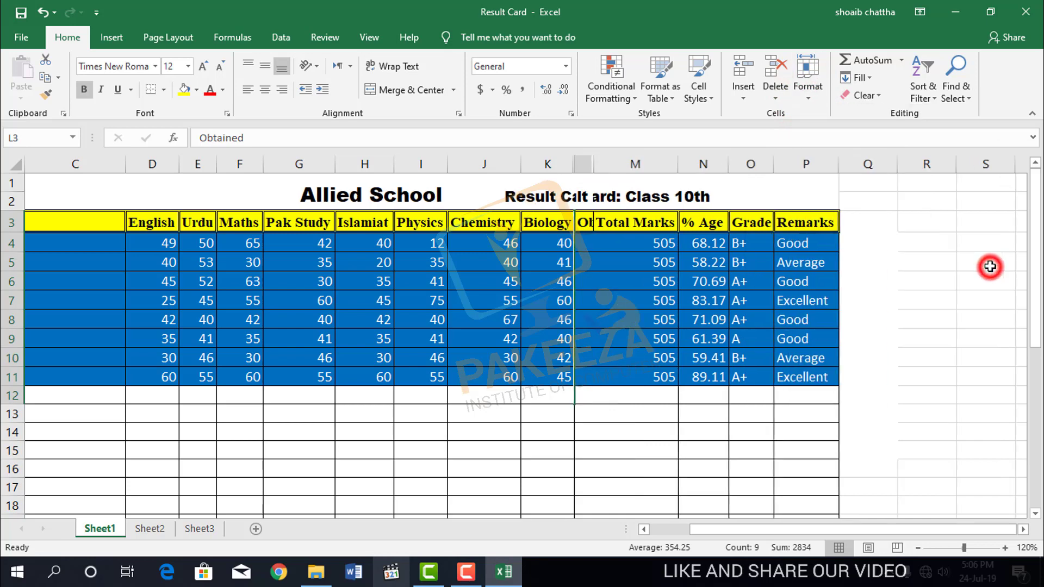
{"action": "left_click", "coordinate": [808, 90]}
{"action": "mouse_move", "coordinate": [831, 255]}
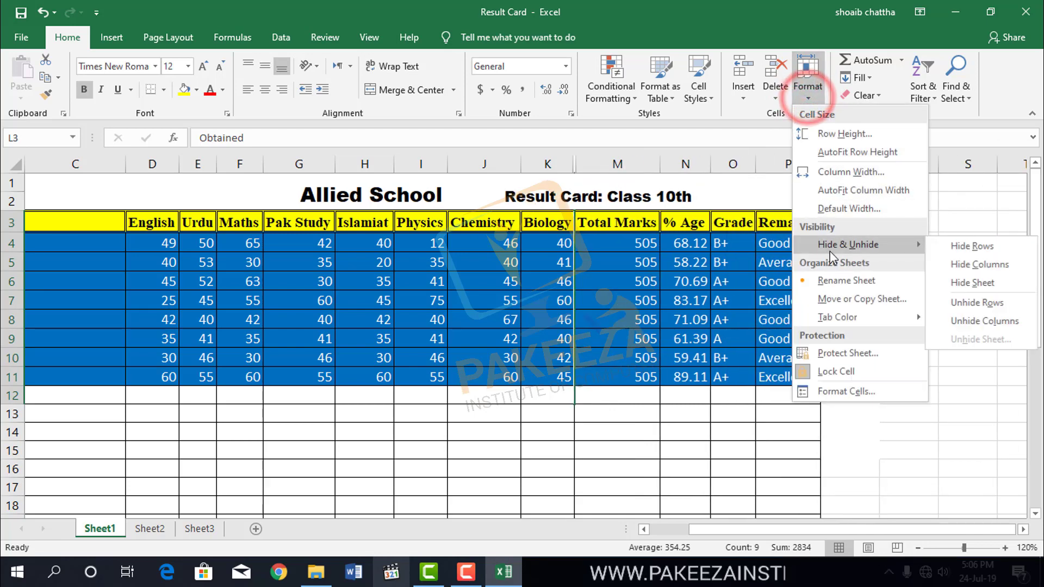
{"action": "left_click", "coordinate": [979, 322]}
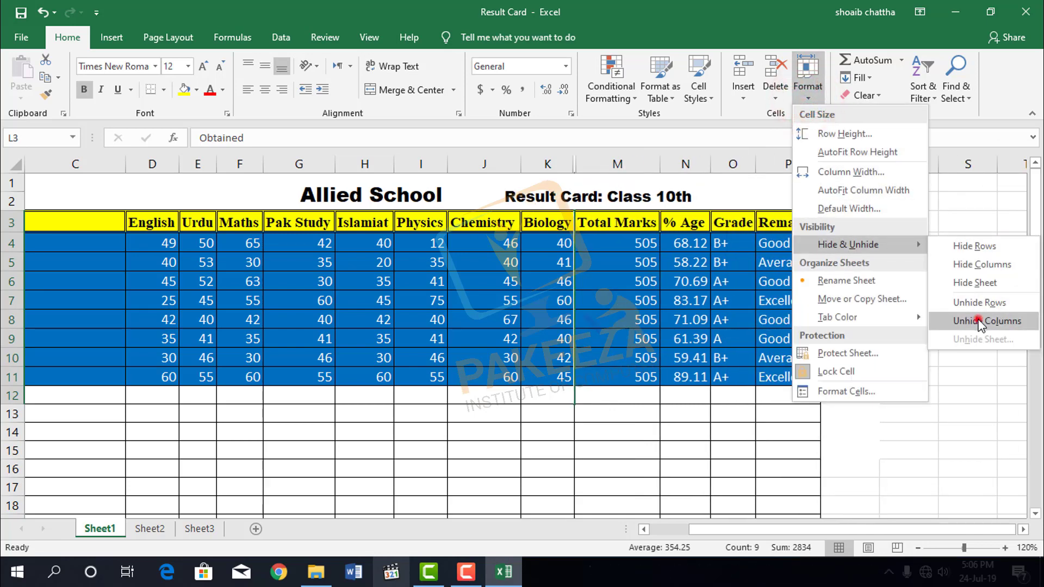
Step: Hide Sheet1 with Hide Sheet and restore it through the Unhide dialog
{"action": "left_click", "coordinate": [807, 97]}
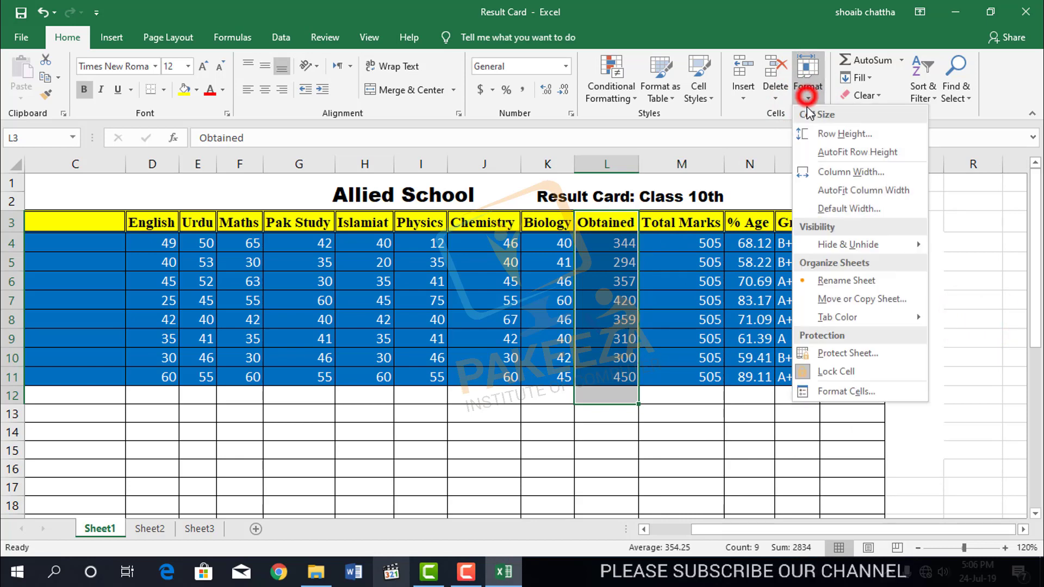
{"action": "mouse_move", "coordinate": [824, 247]}
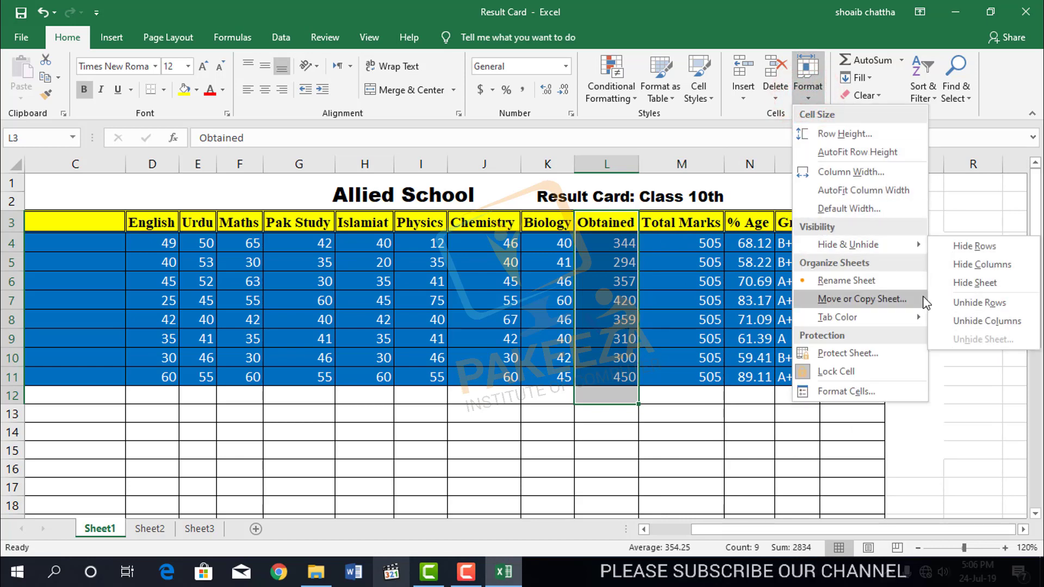
{"action": "left_click", "coordinate": [950, 283]}
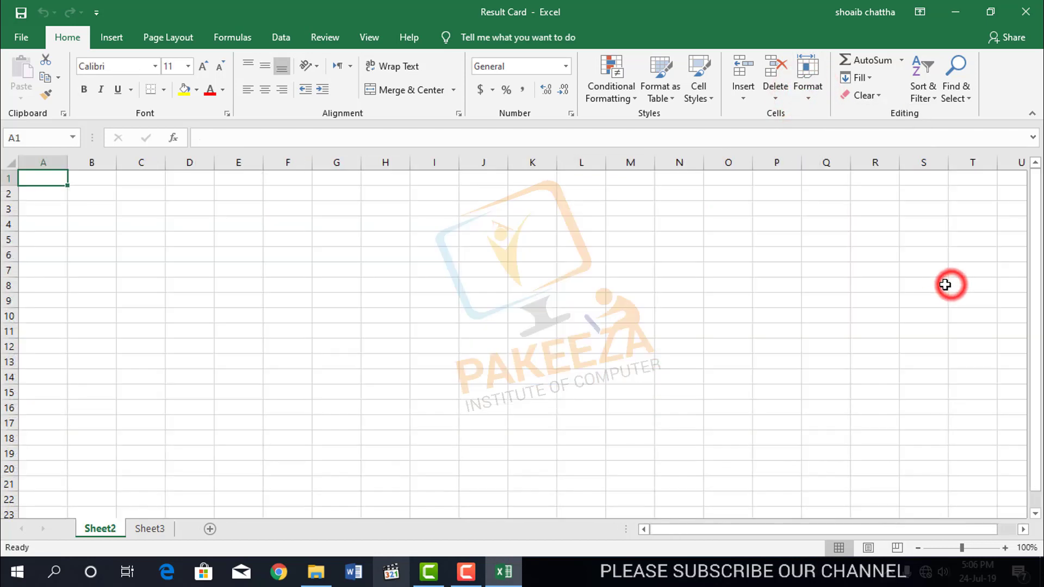
{"action": "left_click", "coordinate": [807, 96]}
{"action": "mouse_move", "coordinate": [849, 244]}
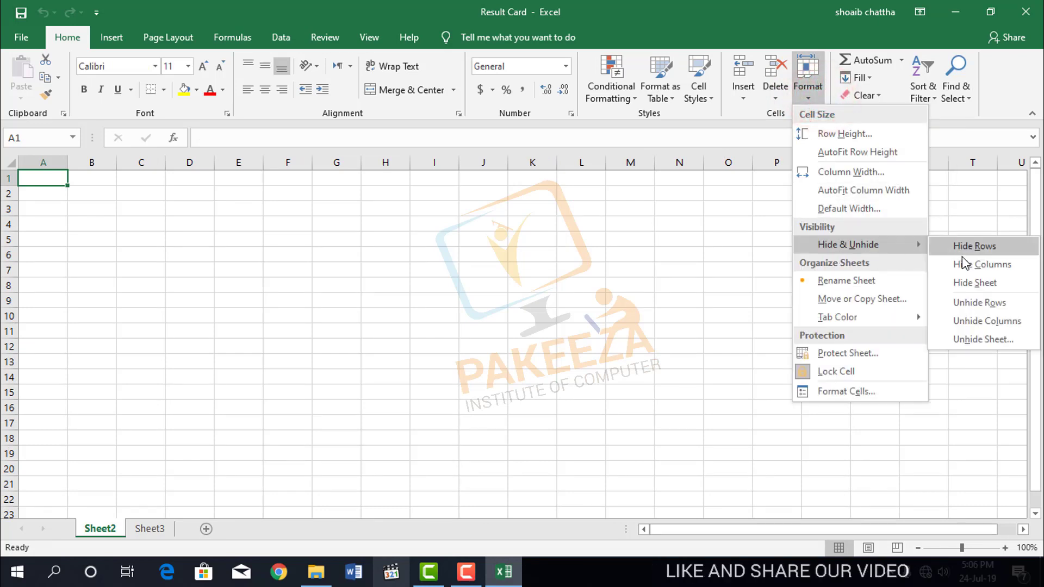
{"action": "left_click", "coordinate": [960, 338]}
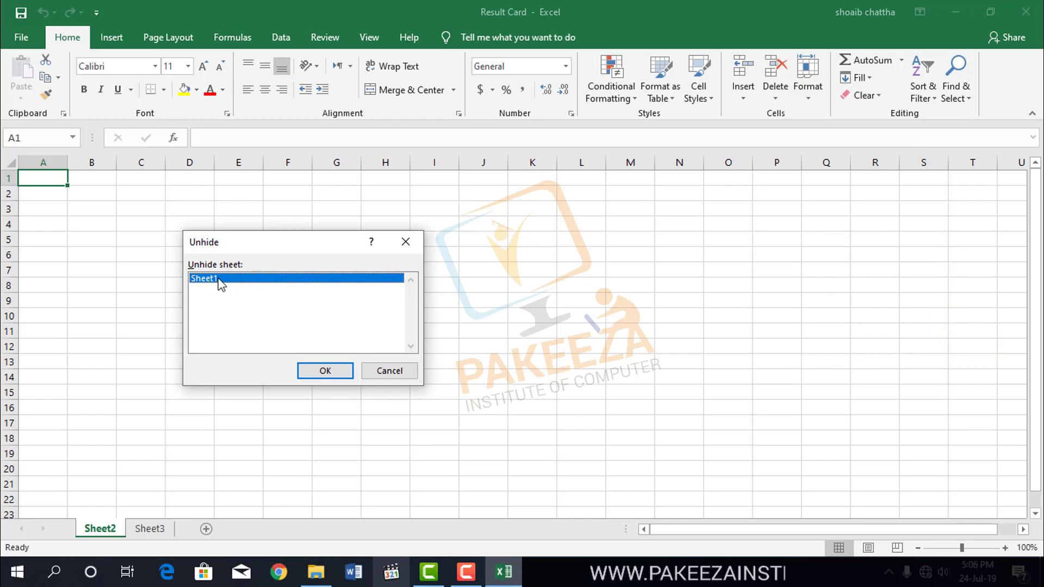
{"action": "left_click", "coordinate": [311, 371]}
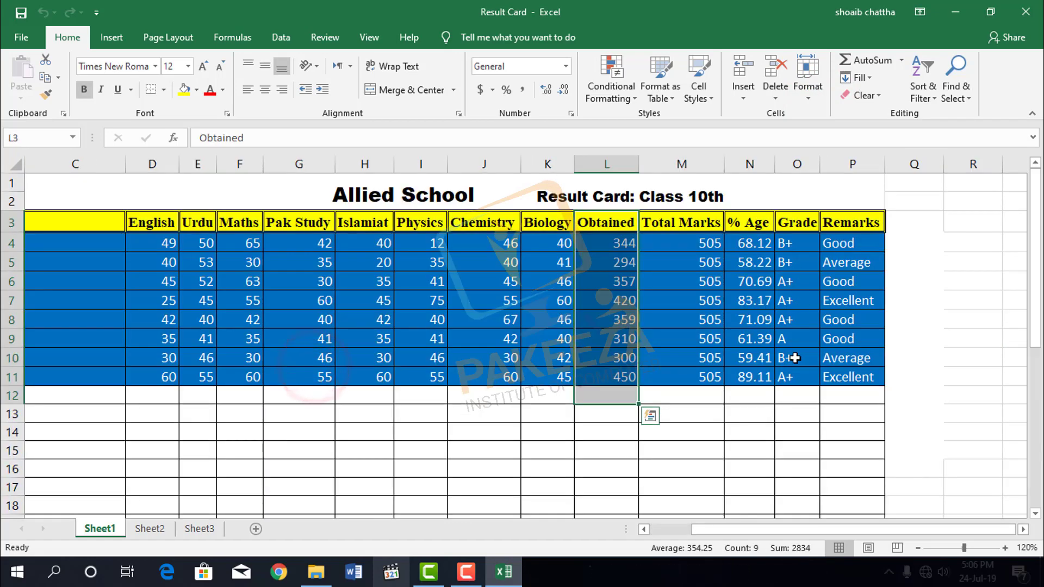
Step: Open Sheet1's name for editing with Rename Sheet and leave without entering a new name
{"action": "left_click", "coordinate": [768, 427]}
{"action": "left_click", "coordinate": [807, 95]}
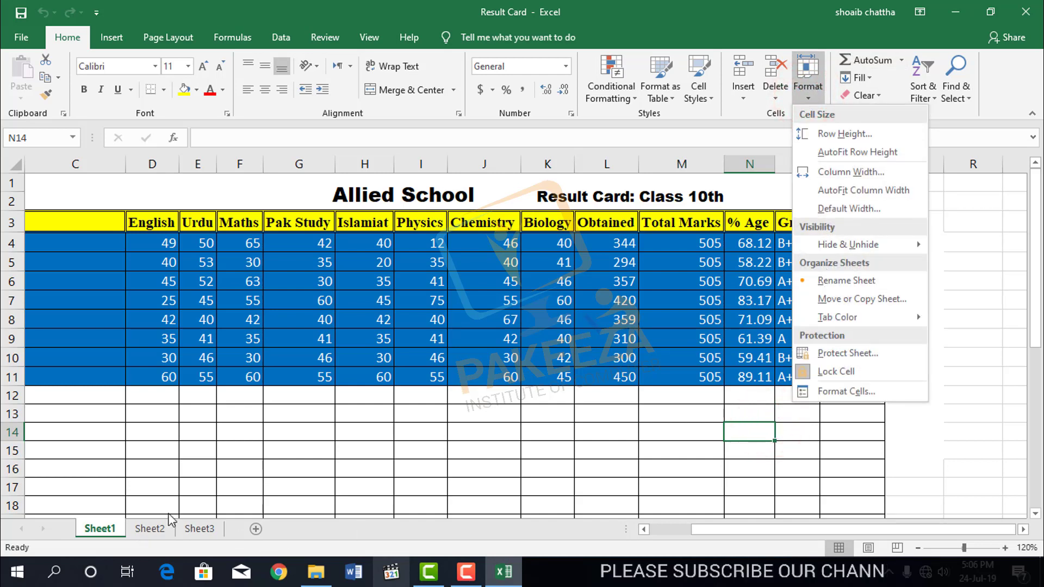
{"action": "left_click", "coordinate": [832, 281]}
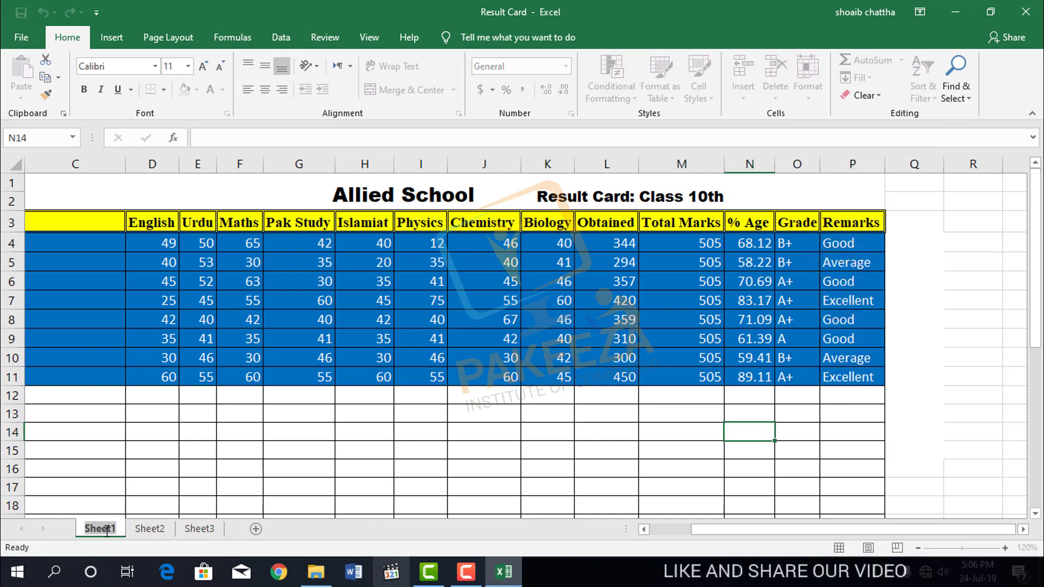
{"action": "left_click", "coordinate": [163, 492]}
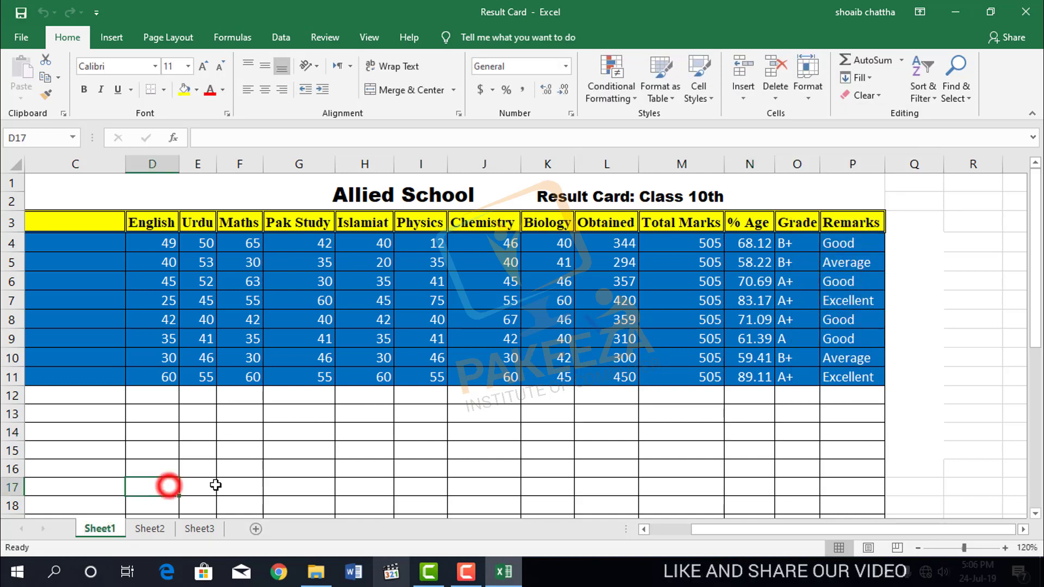
Step: View the Protect Sheet password field and permission options, and close the dialog without protecting the sheet
{"action": "left_click", "coordinate": [813, 100]}
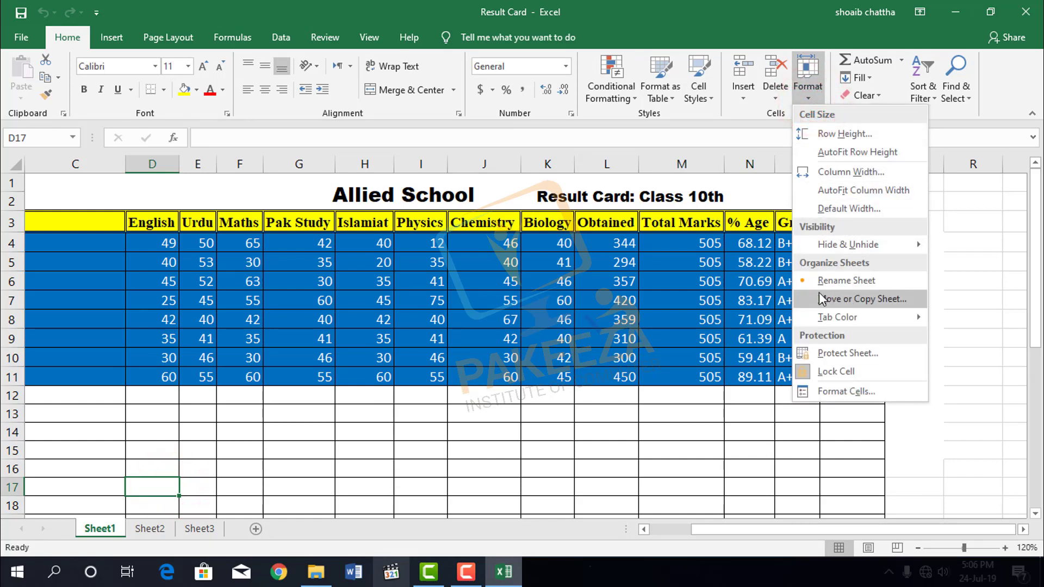
{"action": "left_click", "coordinate": [842, 354]}
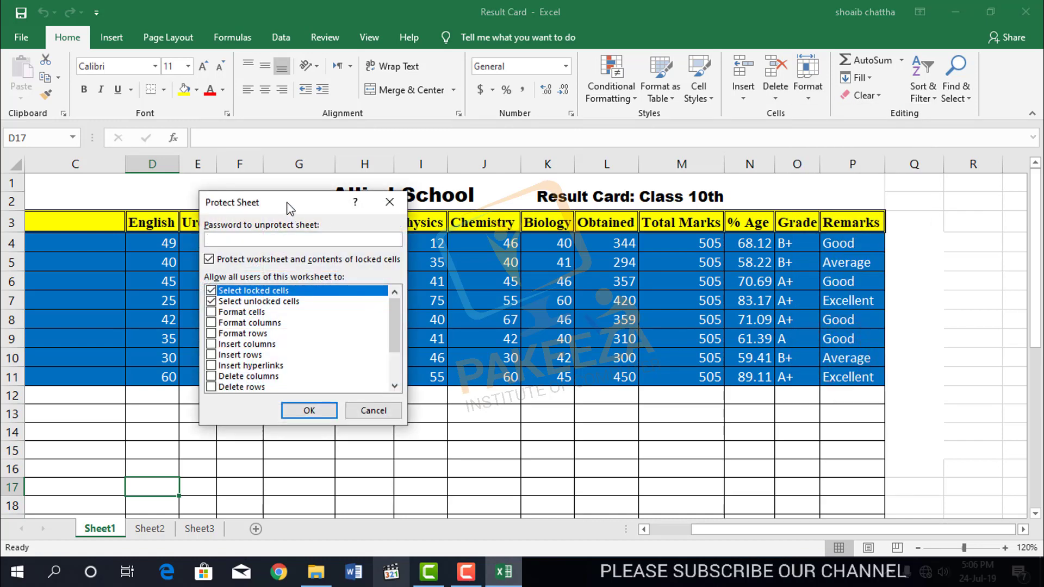
{"action": "left_click_drag", "start_coordinate": [288, 207], "coordinate": [459, 206]}
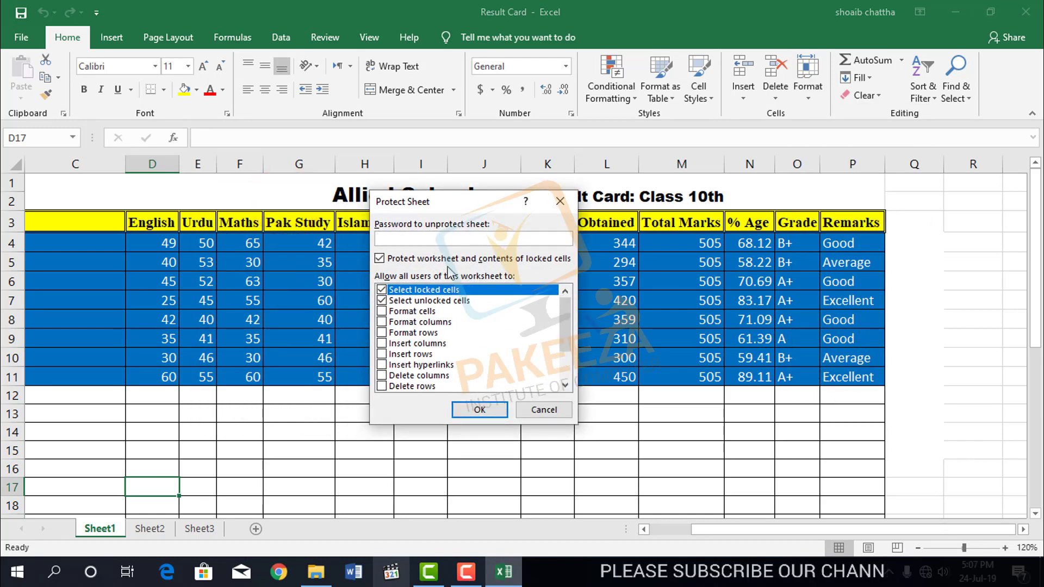
{"action": "left_click_drag", "start_coordinate": [430, 202], "coordinate": [478, 198]}
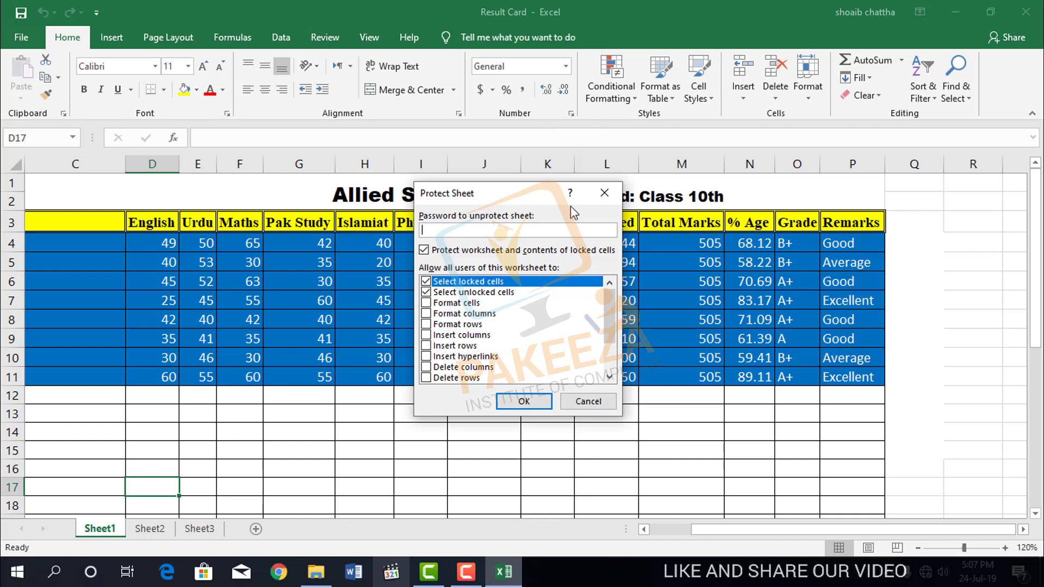
{"action": "left_click", "coordinate": [604, 194]}
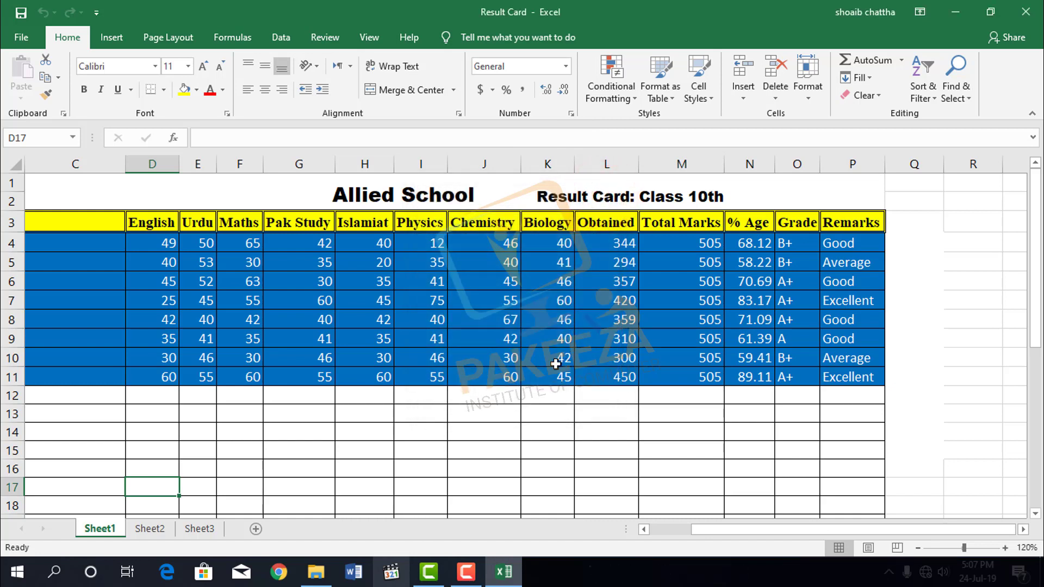
{"action": "left_click", "coordinate": [797, 412]}
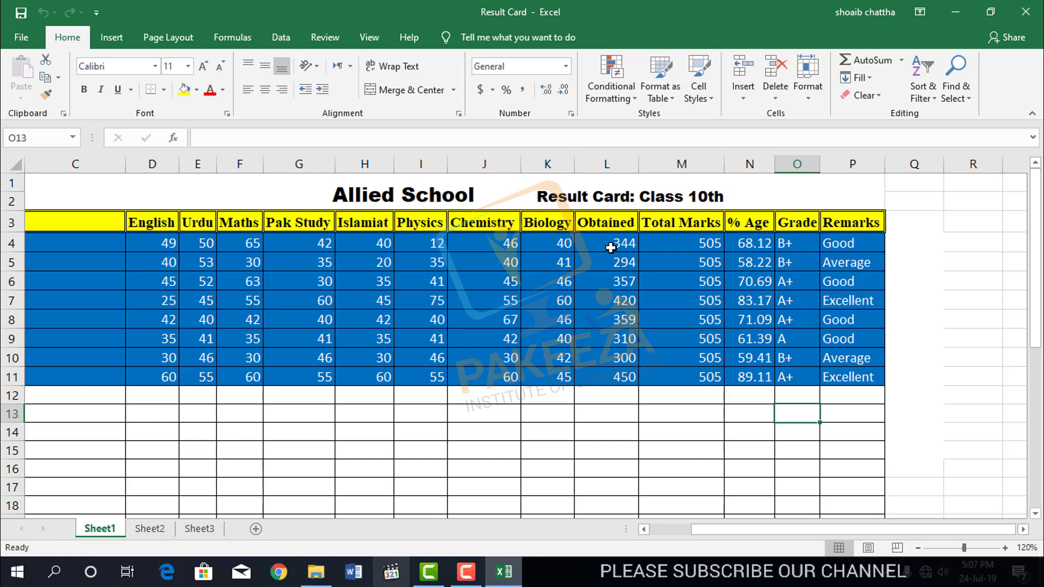
{"action": "left_click", "coordinate": [466, 571]}
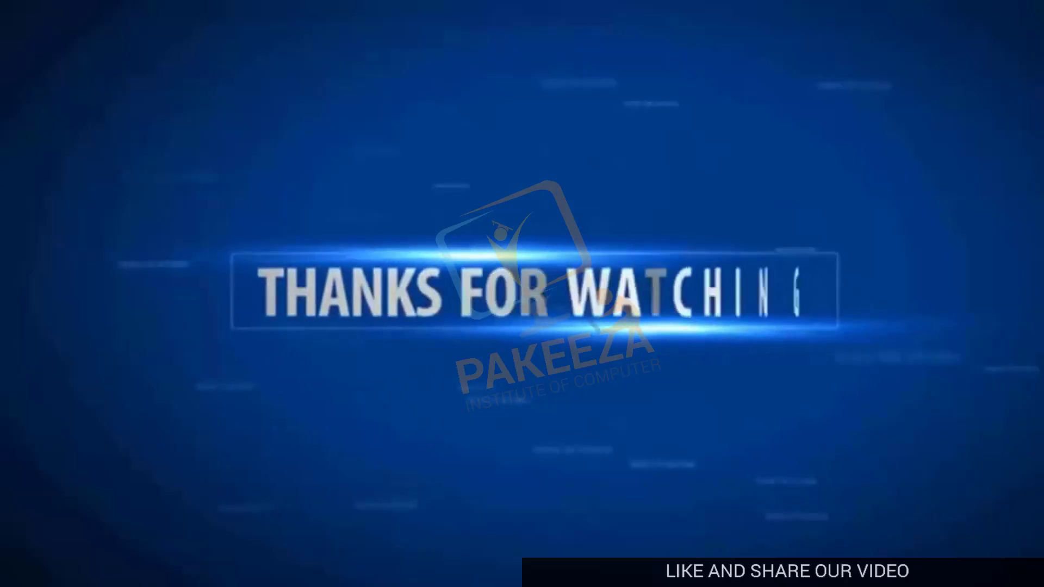